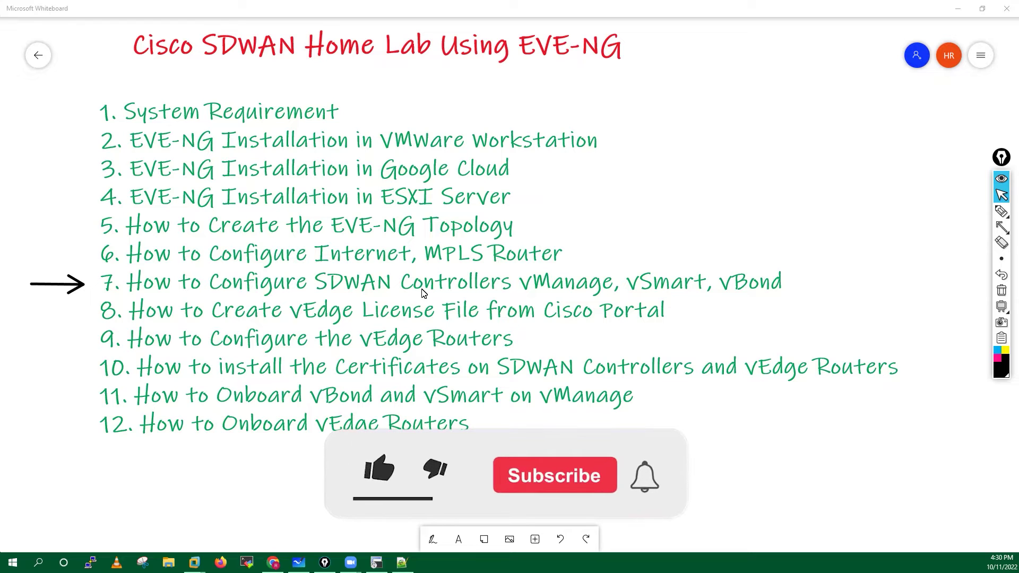
Draw freehand arrows pointing at vManage, vSmart and vBond on the SDWAN agenda.
{"action": "mouse_move", "coordinate": [1001, 212]}
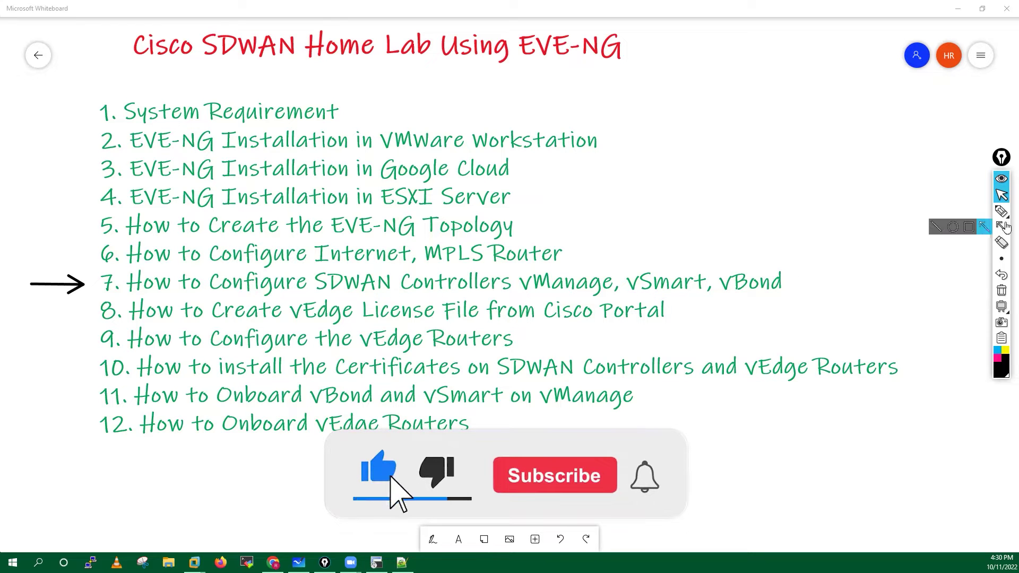
{"action": "left_click", "coordinate": [953, 213]}
{"action": "mouse_move", "coordinate": [627, 232]}
{"action": "left_mouse_down"}
{"action": "mouse_move", "coordinate": [584, 273]}
{"action": "mouse_move", "coordinate": [618, 264]}
{"action": "left_mouse_up"}
{"action": "mouse_move", "coordinate": [710, 230]}
{"action": "left_mouse_down"}
{"action": "mouse_move", "coordinate": [664, 267]}
{"action": "mouse_move", "coordinate": [681, 259]}
{"action": "left_mouse_up"}
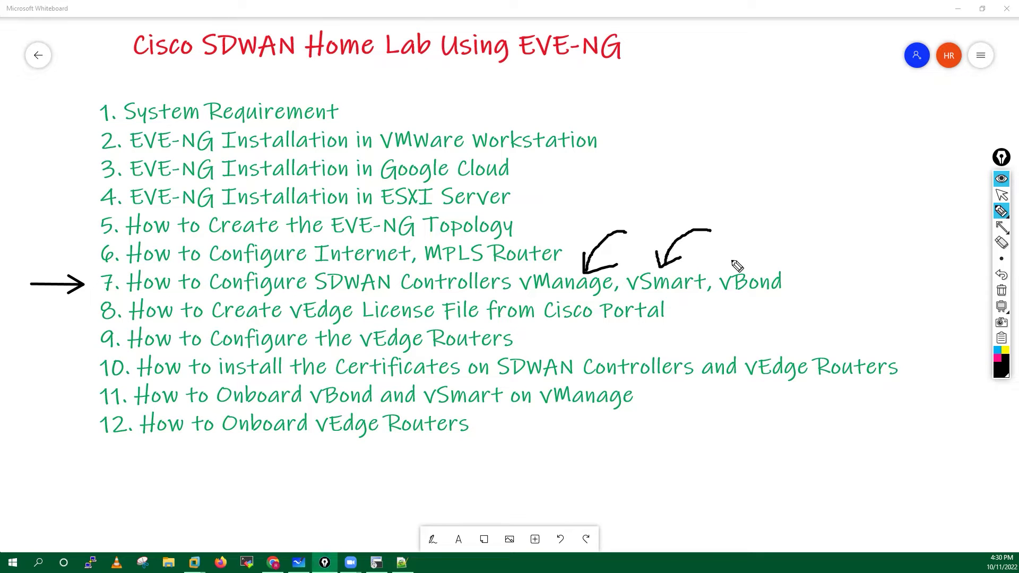
{"action": "mouse_move", "coordinate": [803, 231]}
{"action": "left_mouse_down"}
{"action": "mouse_move", "coordinate": [754, 267]}
{"action": "mouse_move", "coordinate": [774, 260]}
{"action": "left_mouse_up"}
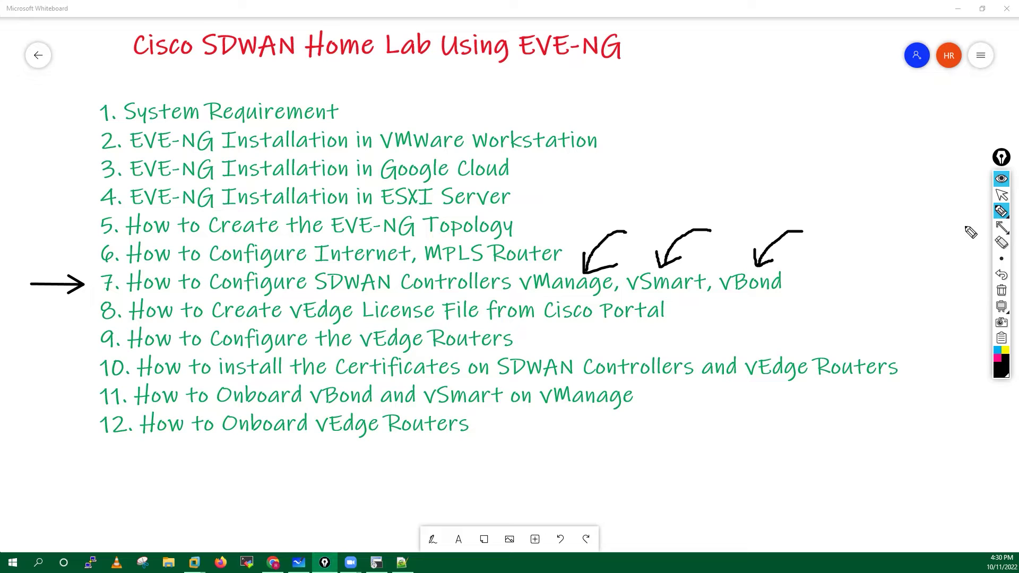
Add a straight line beside vBond, then erase all ink from the whiteboard.
{"action": "left_click", "coordinate": [1001, 228]}
{"action": "mouse_move", "coordinate": [877, 276]}
{"action": "left_mouse_down"}
{"action": "mouse_move", "coordinate": [801, 283]}
{"action": "mouse_move", "coordinate": [810, 274]}
{"action": "left_mouse_up"}
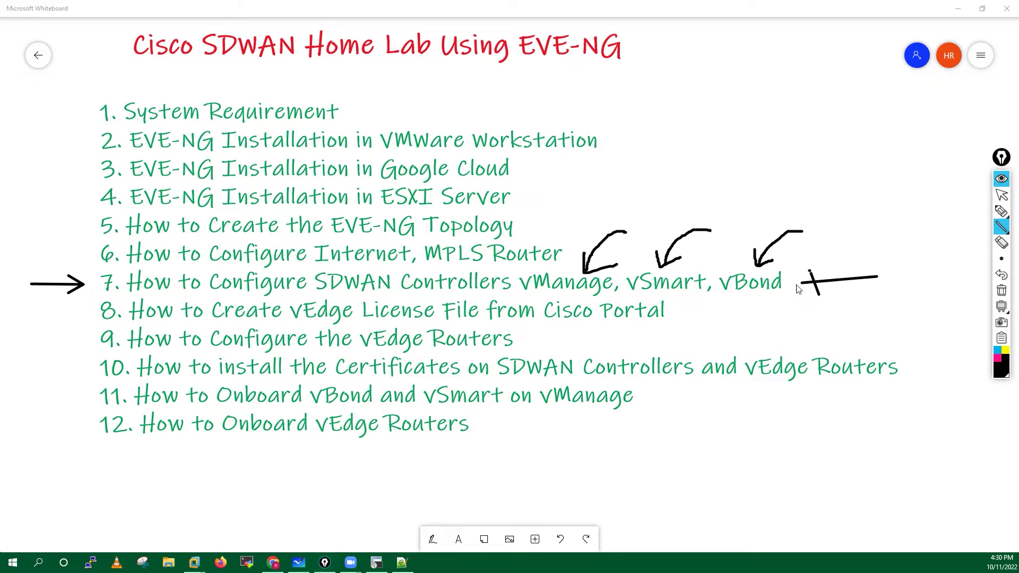
{"action": "left_click", "coordinate": [1001, 291]}
{"action": "left_click", "coordinate": [1001, 196]}
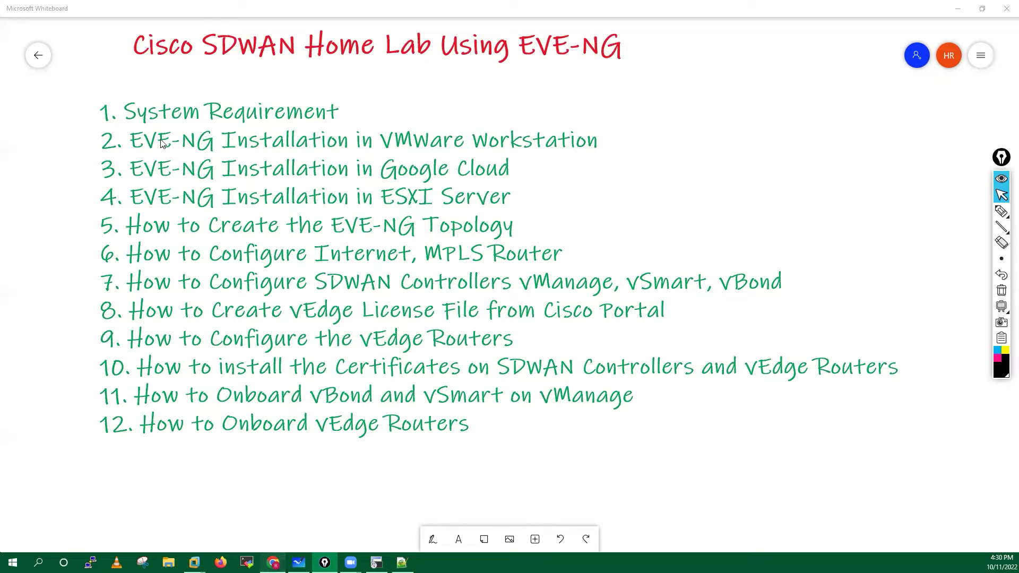
{"action": "key", "text": "alt+Tab"}
Start the vManager, vBond, vSmart1 and vSmart2 nodes.
{"action": "right_click", "coordinate": [112, 101]}
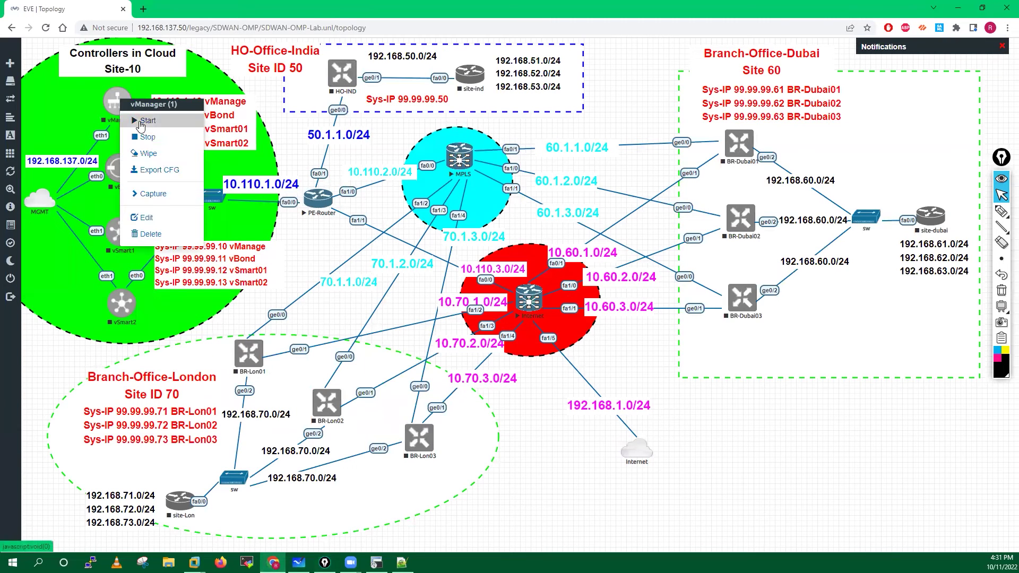
{"action": "left_click", "coordinate": [141, 125]}
{"action": "right_click", "coordinate": [119, 172]}
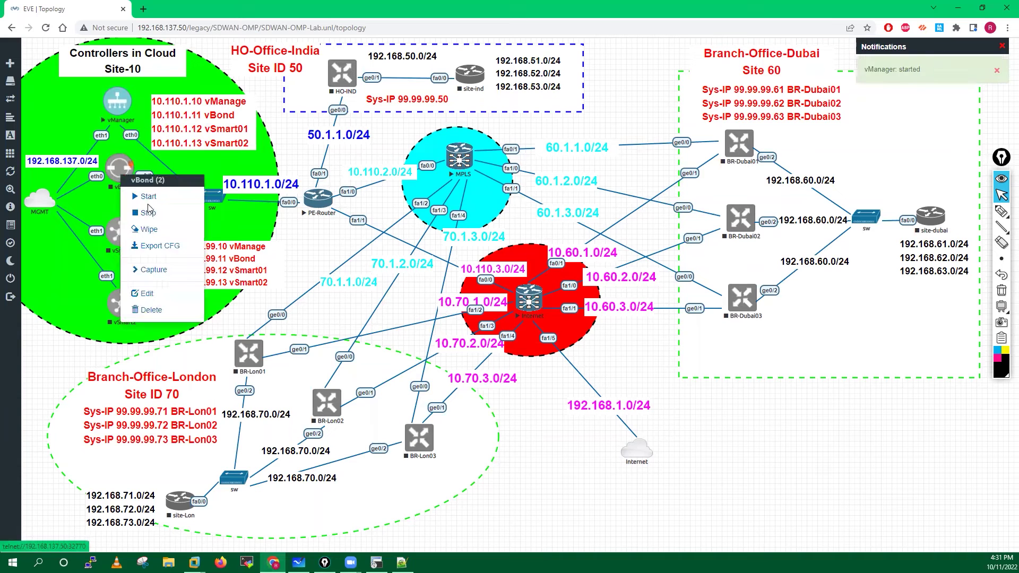
{"action": "left_click", "coordinate": [148, 202]}
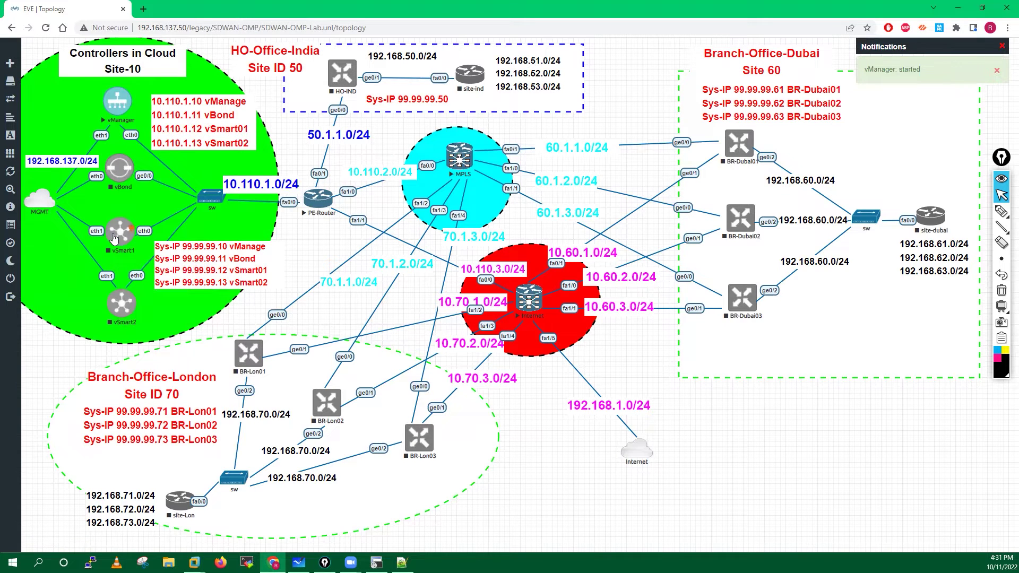
{"action": "right_click", "coordinate": [116, 238]}
{"action": "left_click", "coordinate": [140, 258]}
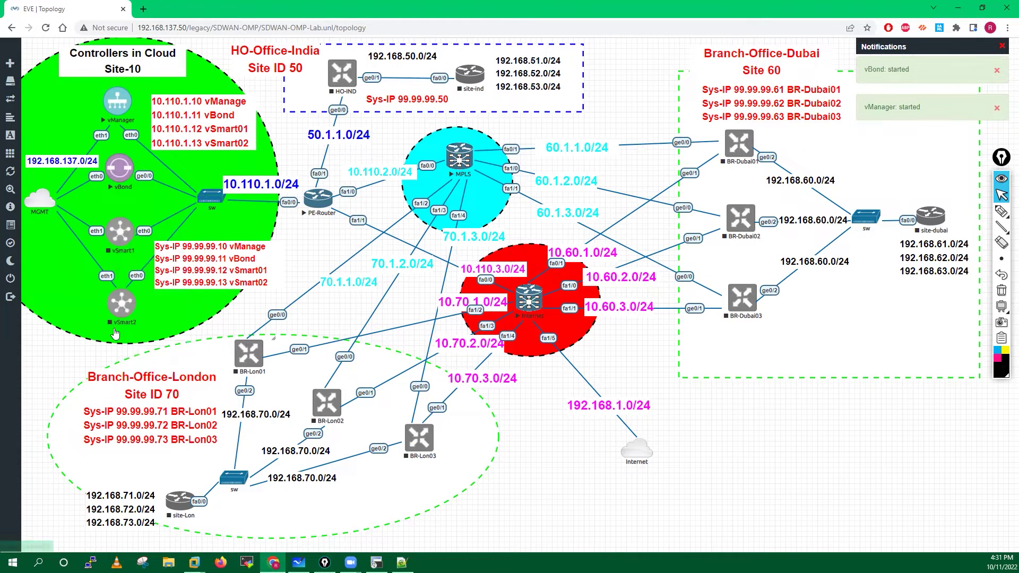
{"action": "right_click", "coordinate": [115, 306]}
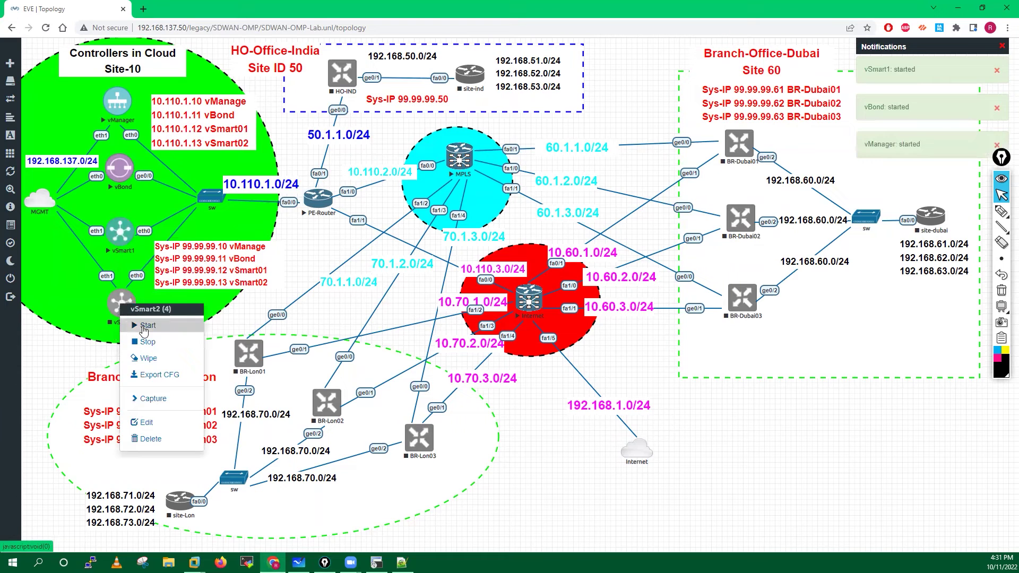
{"action": "left_click", "coordinate": [144, 327]}
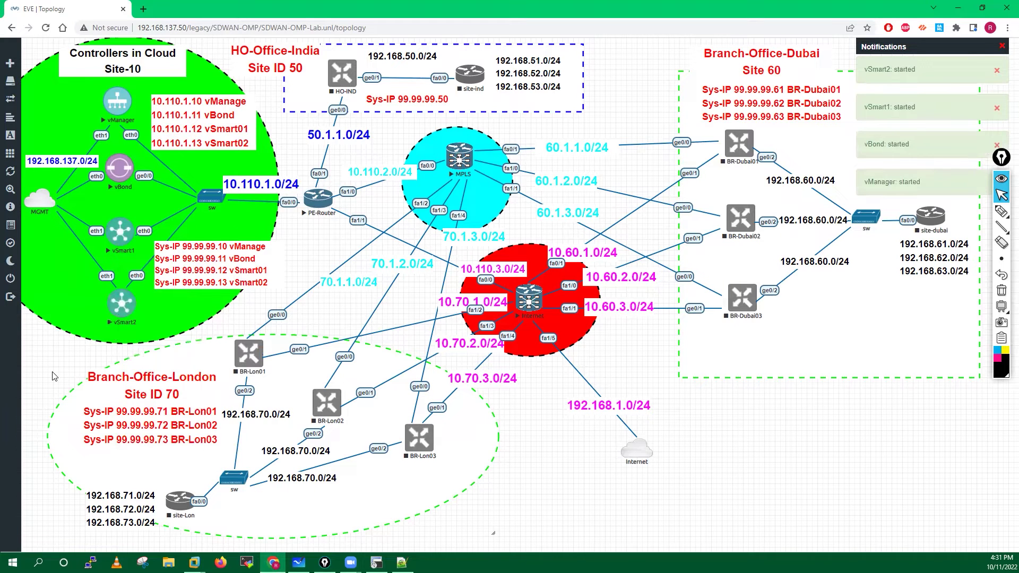
Rearrange the four controller nodes and the MGMT cloud inside the Controllers in Cloud circle.
{"action": "left_click_drag", "start_coordinate": [120, 102], "coordinate": [121, 92]}
{"action": "left_click_drag", "start_coordinate": [120, 168], "coordinate": [120, 147]}
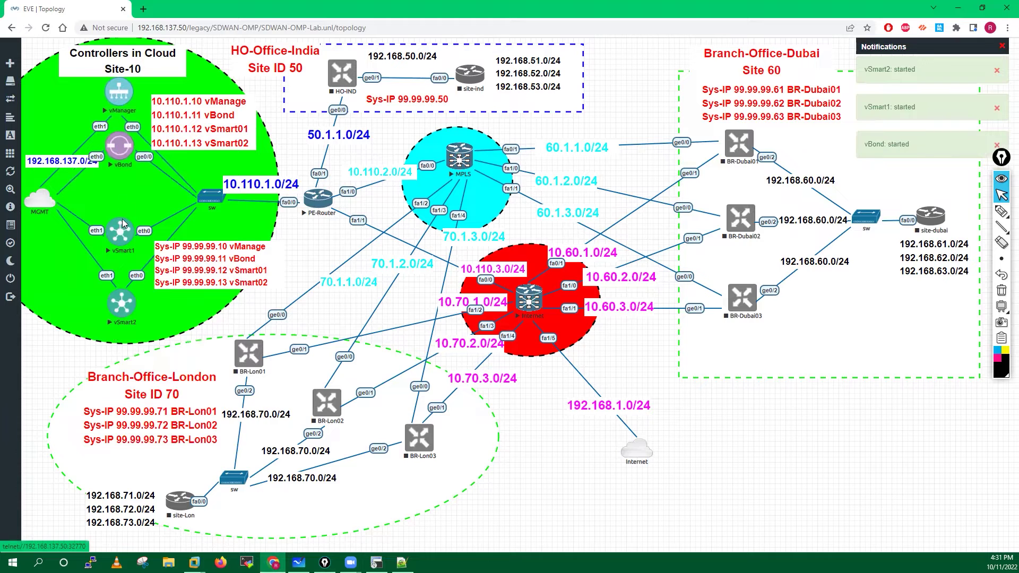
{"action": "left_click_drag", "start_coordinate": [122, 219], "coordinate": [120, 180]}
{"action": "left_click_drag", "start_coordinate": [118, 307], "coordinate": [116, 264]}
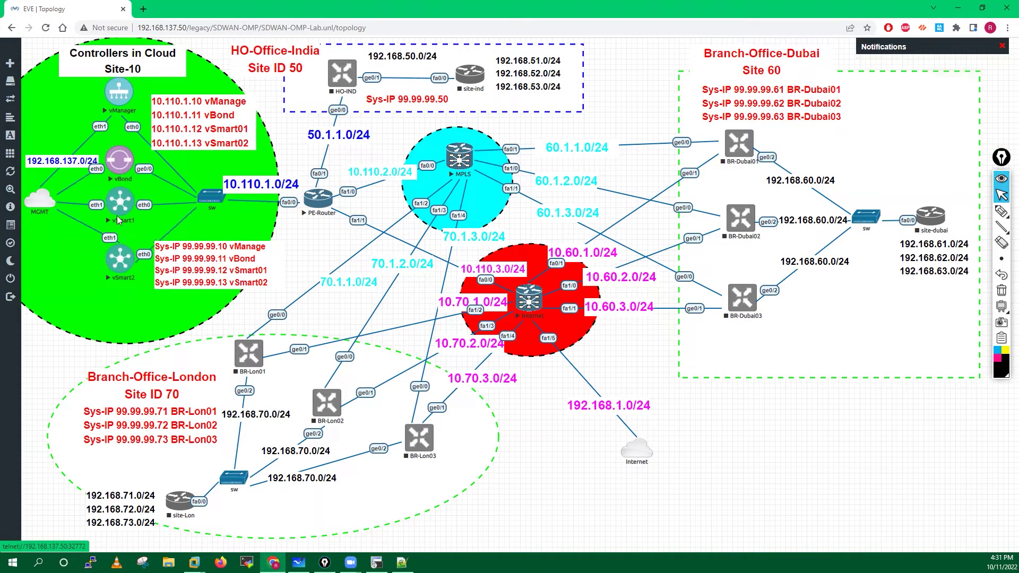
{"action": "left_click_drag", "start_coordinate": [43, 210], "coordinate": [45, 199]}
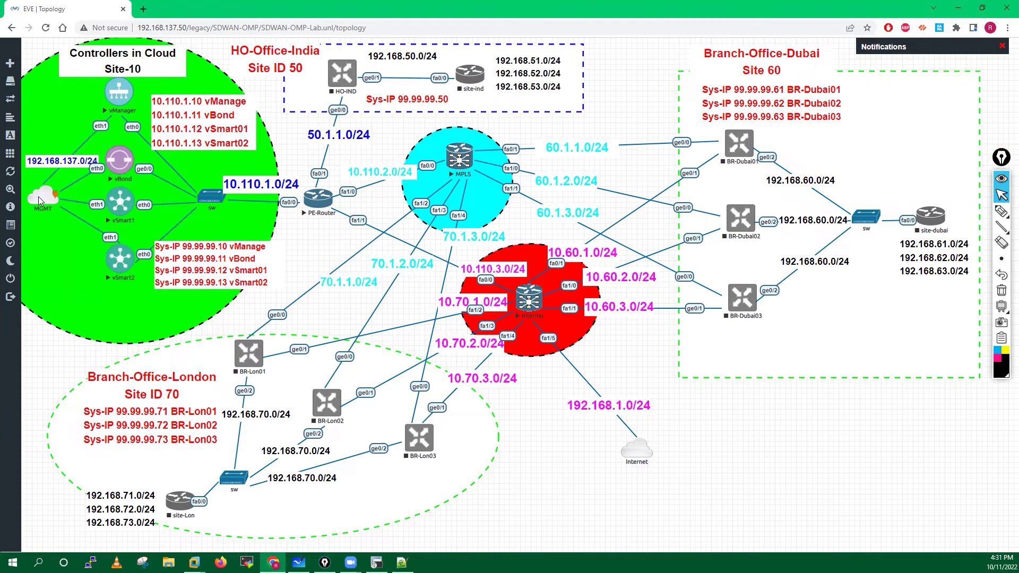
{"action": "left_click_drag", "start_coordinate": [118, 100], "coordinate": [120, 105]}
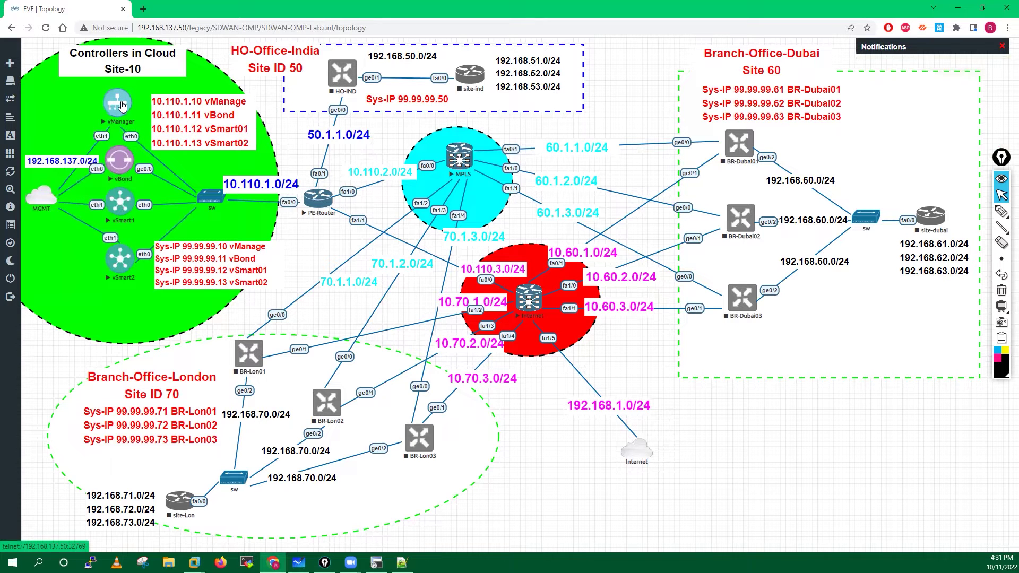
{"action": "left_click_drag", "start_coordinate": [43, 203], "coordinate": [41, 195]}
{"action": "left_click_drag", "start_coordinate": [119, 264], "coordinate": [117, 275]}
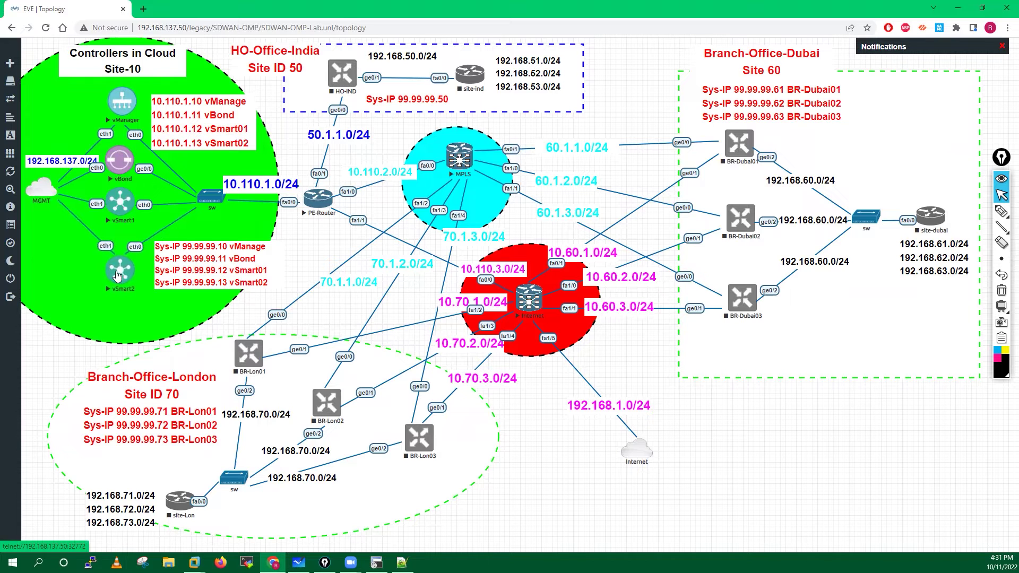
Open the vManager and vBond consoles in SecureCRT, keeping vManager in the controllers circle.
{"action": "left_click", "coordinate": [123, 109]}
{"action": "left_click_drag", "start_coordinate": [122, 109], "coordinate": [528, 103]}
{"action": "left_click", "coordinate": [529, 100]}
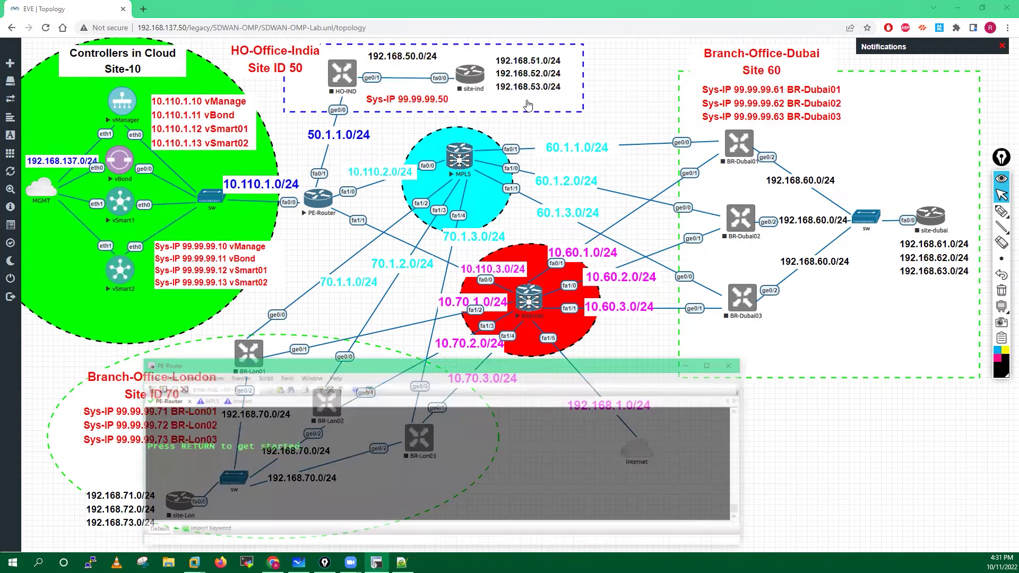
{"action": "left_click_drag", "start_coordinate": [157, 140], "coordinate": [122, 109]}
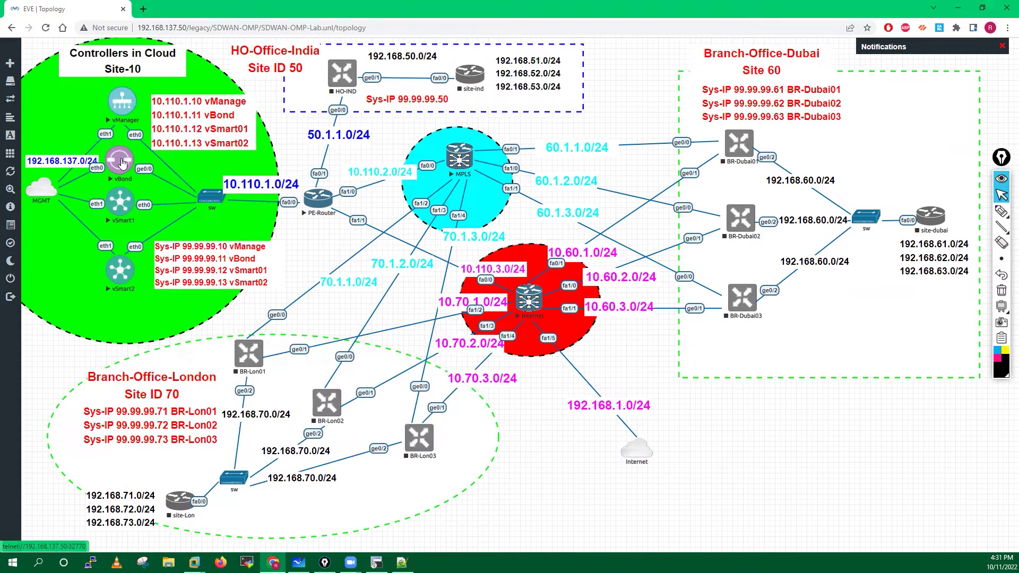
{"action": "left_click", "coordinate": [122, 163]}
{"action": "left_click", "coordinate": [504, 100]}
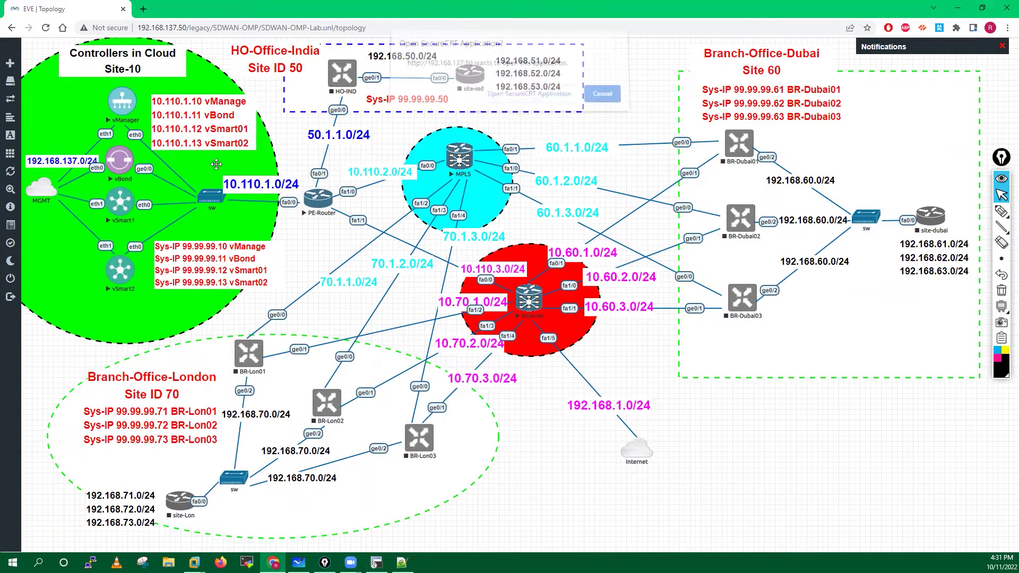
Open the vSmart1 and vSmart2 consoles as SecureCRT tabs.
{"action": "left_click", "coordinate": [523, 106]}
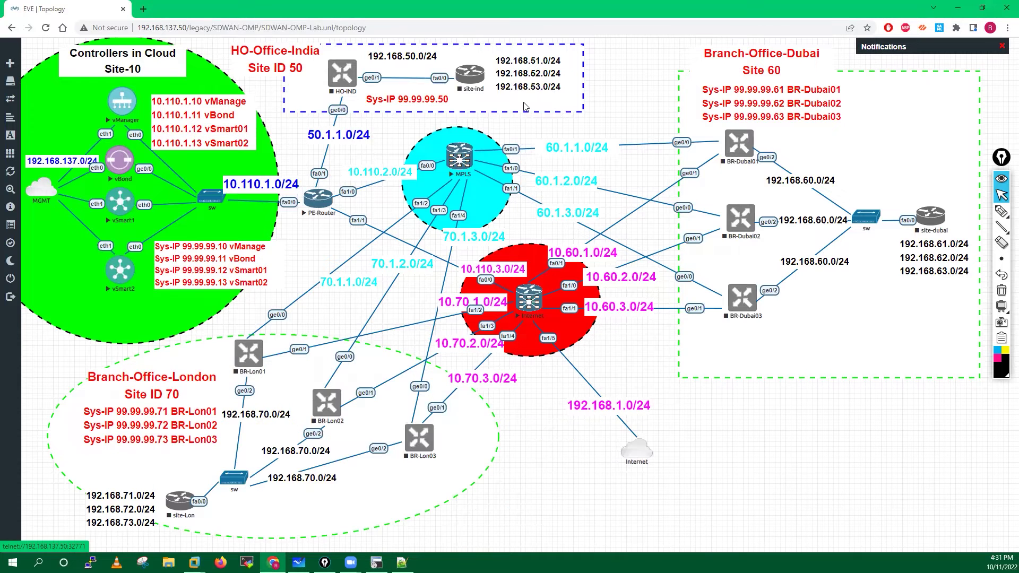
{"action": "left_click", "coordinate": [113, 208]}
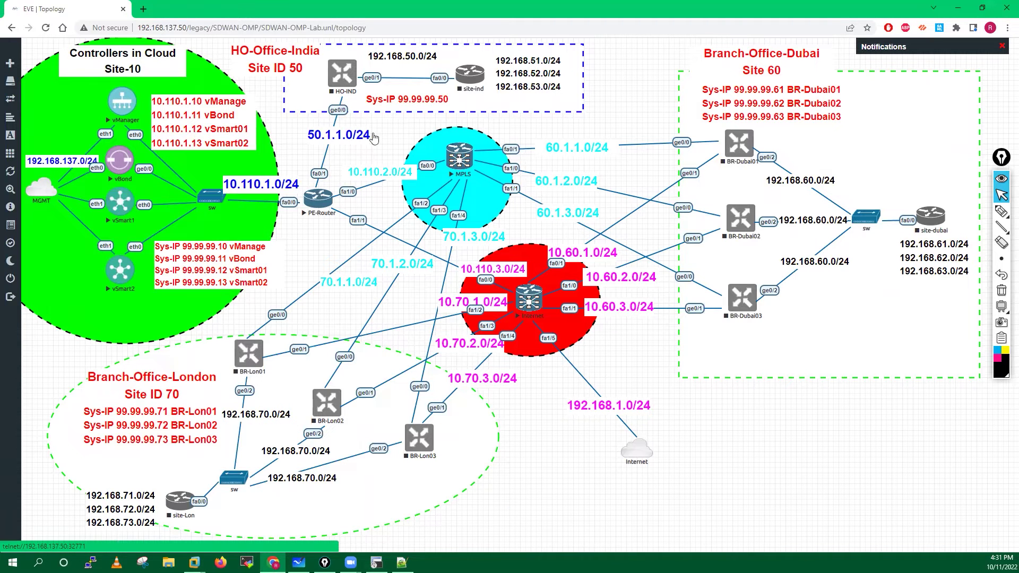
{"action": "left_click", "coordinate": [545, 101]}
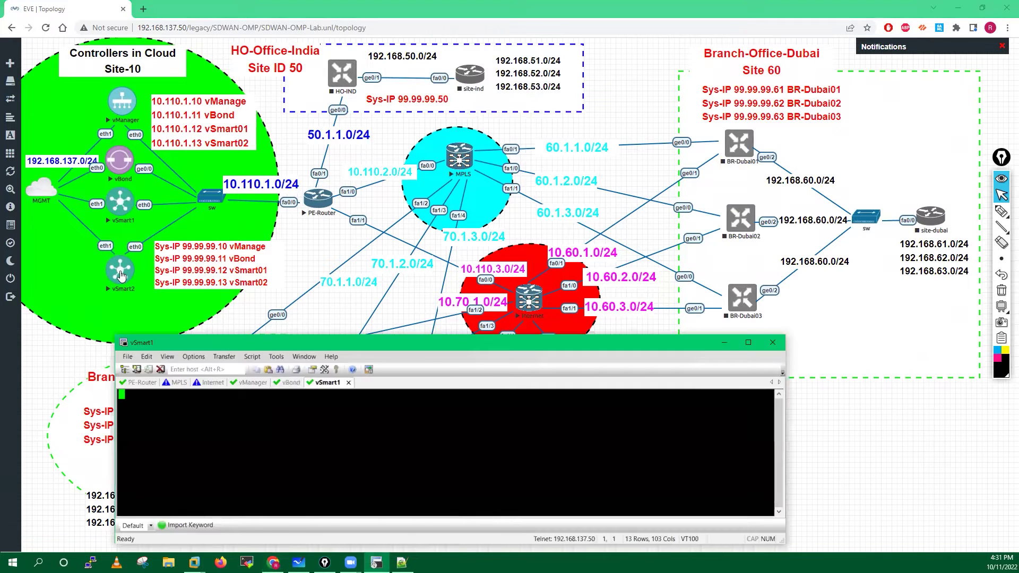
{"action": "left_click", "coordinate": [121, 274]}
{"action": "left_click", "coordinate": [121, 274]}
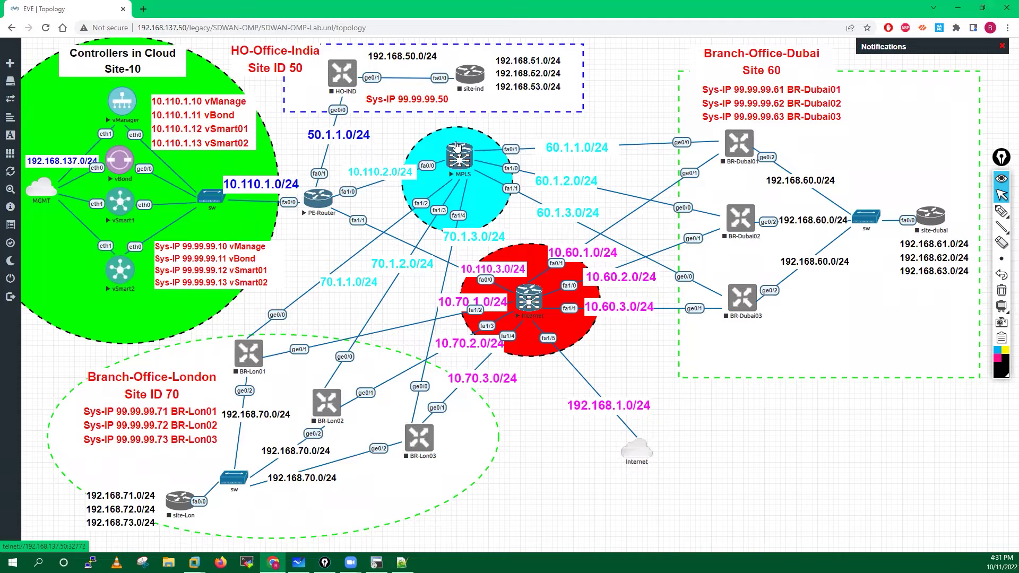
{"action": "left_click", "coordinate": [526, 101]}
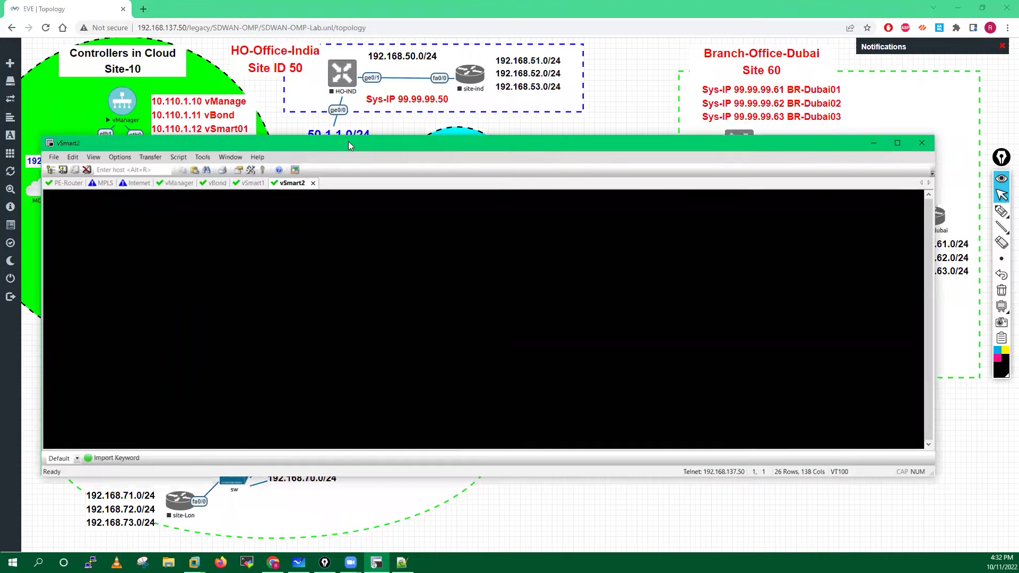
On the vBond console, attempt a login with username admin.
{"action": "left_click", "coordinate": [215, 183]}
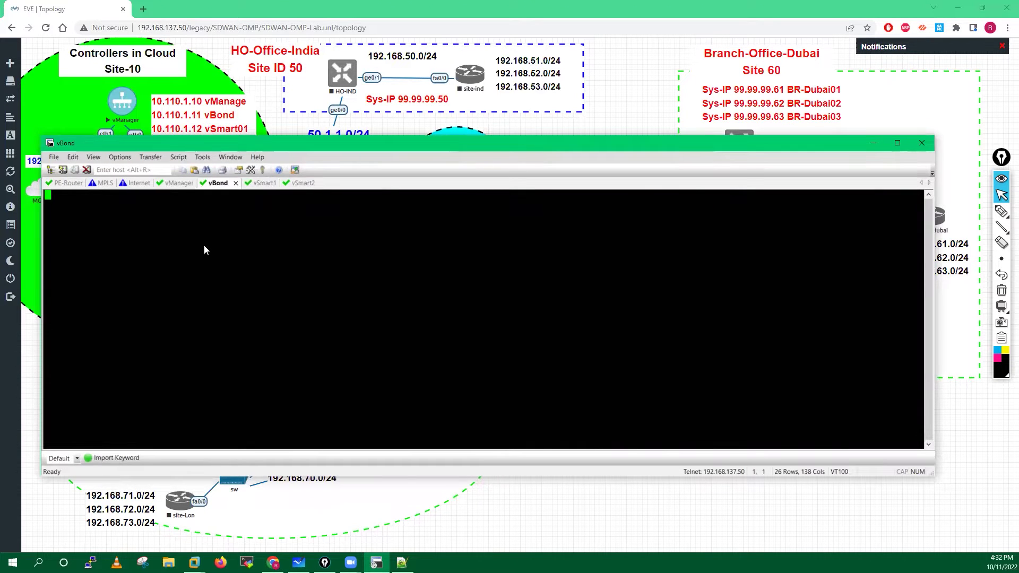
{"action": "key", "text": "Return"}
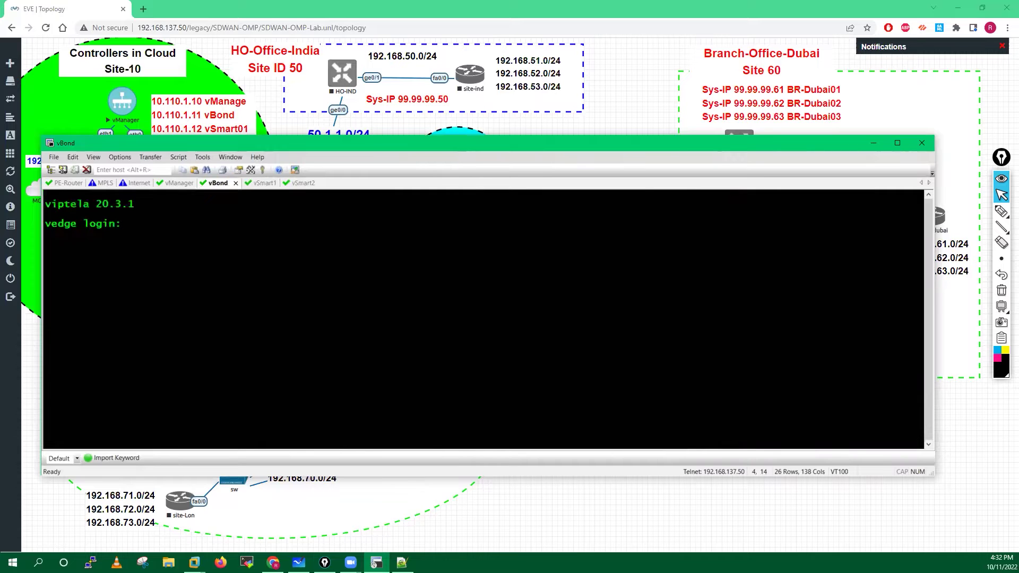
{"action": "type", "text": "admin"}
{"action": "key", "text": "Return"}
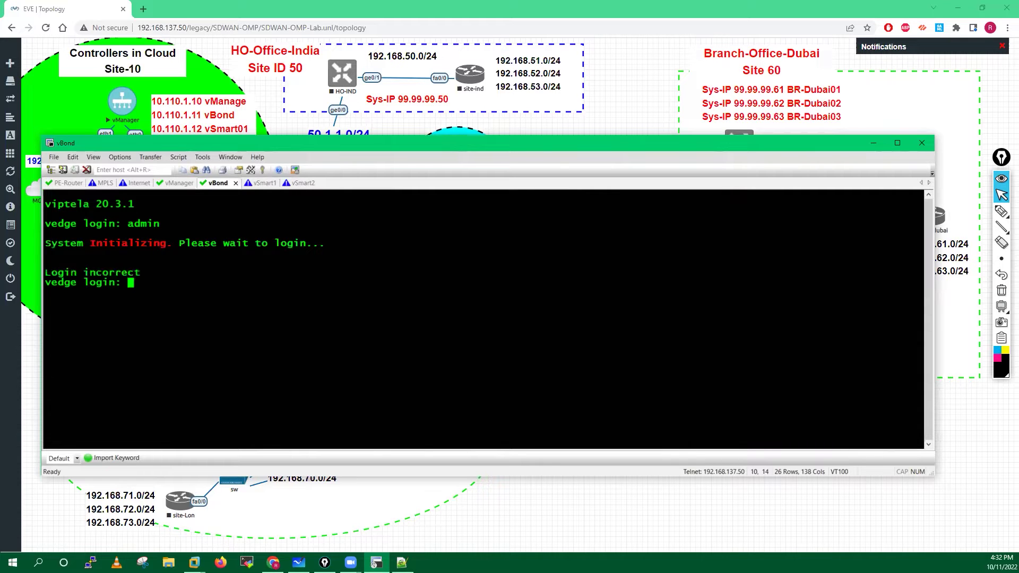
{"action": "left_click", "coordinate": [1001, 211]}
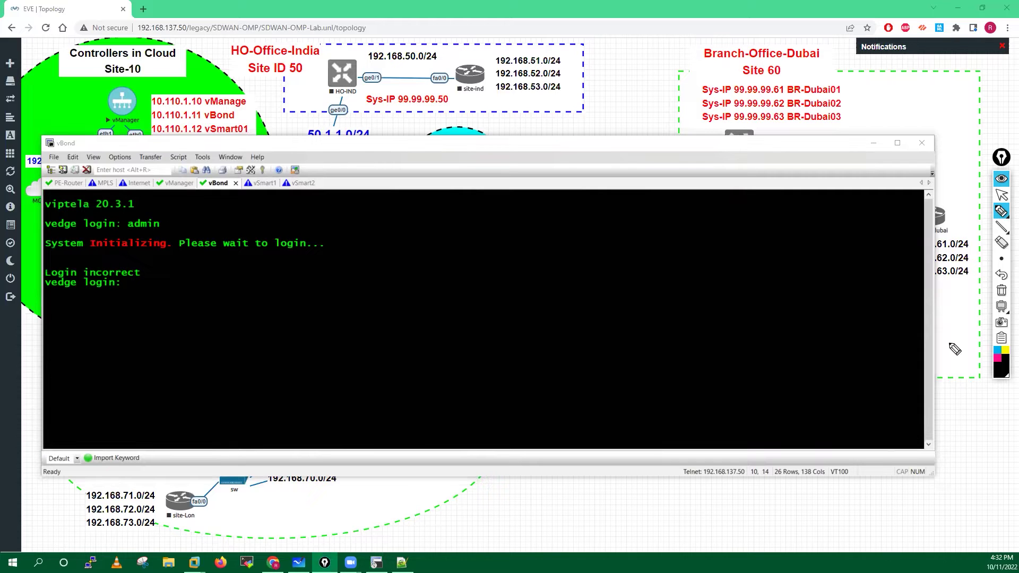
{"action": "left_click", "coordinate": [997, 358]}
{"action": "left_click_drag", "start_coordinate": [160, 208], "coordinate": [160, 210]}
{"action": "left_click_drag", "start_coordinate": [86, 252], "coordinate": [147, 255]}
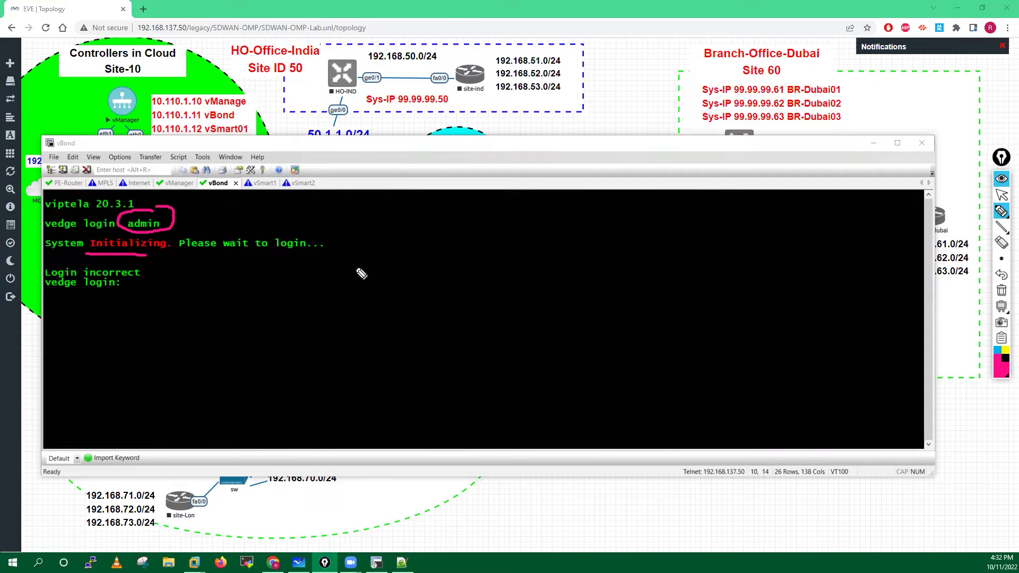
{"action": "mouse_move", "coordinate": [404, 258]}
{"action": "left_mouse_down"}
{"action": "mouse_move", "coordinate": [451, 252]}
{"action": "mouse_move", "coordinate": [457, 266]}
{"action": "mouse_move", "coordinate": [452, 253]}
{"action": "left_mouse_up"}
{"action": "left_click_drag", "start_coordinate": [406, 291], "coordinate": [461, 296]}
{"action": "left_click_drag", "start_coordinate": [413, 337], "coordinate": [445, 225]}
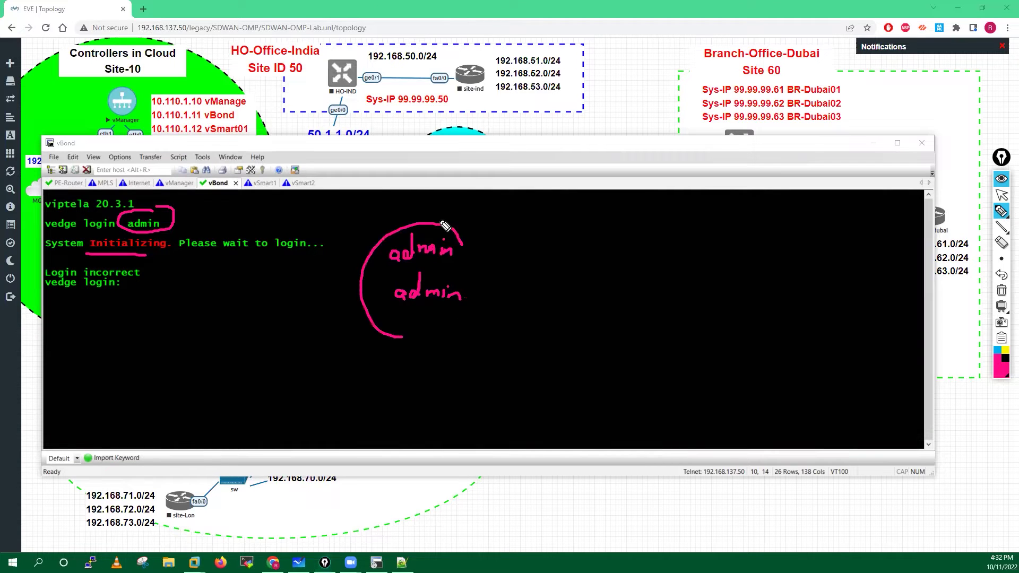
{"action": "left_click_drag", "start_coordinate": [414, 337], "coordinate": [443, 213]}
{"action": "mouse_move", "coordinate": [472, 249]}
{"action": "left_mouse_down"}
{"action": "mouse_move", "coordinate": [503, 249]}
{"action": "mouse_move", "coordinate": [501, 260]}
{"action": "left_mouse_up"}
{"action": "mouse_move", "coordinate": [493, 244]}
{"action": "left_mouse_down"}
{"action": "mouse_move", "coordinate": [497, 264]}
{"action": "mouse_move", "coordinate": [539, 260]}
{"action": "mouse_move", "coordinate": [554, 227]}
{"action": "left_mouse_up"}
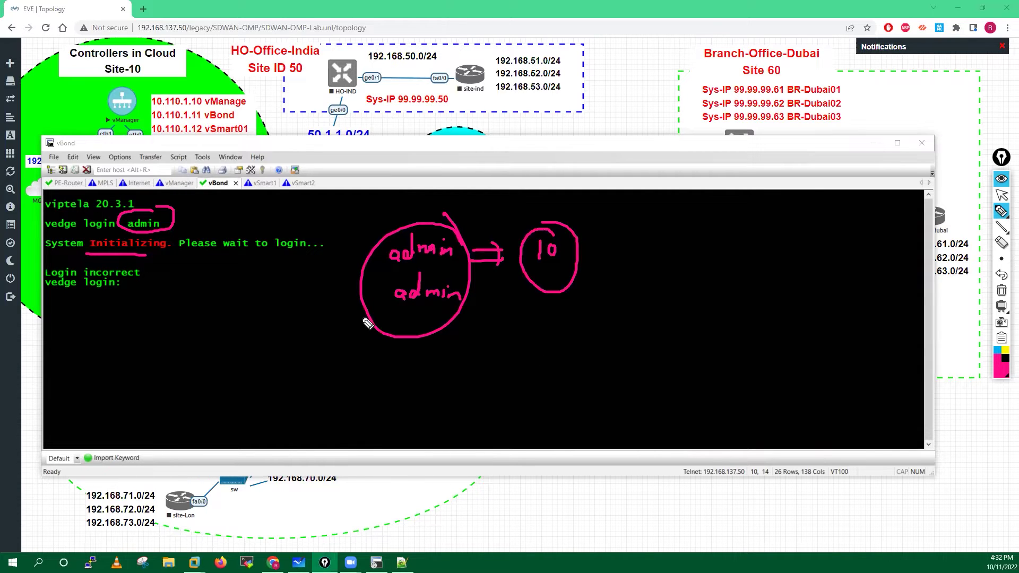
Draw arrows and a note pointing at the login prompt, then clear all annotations.
{"action": "left_click_drag", "start_coordinate": [183, 281], "coordinate": [229, 282]}
{"action": "mouse_move", "coordinate": [184, 292]}
{"action": "left_mouse_down"}
{"action": "mouse_move", "coordinate": [229, 292]}
{"action": "mouse_move", "coordinate": [201, 311]}
{"action": "left_mouse_up"}
{"action": "mouse_move", "coordinate": [222, 351]}
{"action": "left_mouse_down"}
{"action": "mouse_move", "coordinate": [221, 372]}
{"action": "mouse_move", "coordinate": [284, 372]}
{"action": "left_mouse_up"}
{"action": "left_click_drag", "start_coordinate": [247, 330], "coordinate": [292, 335]}
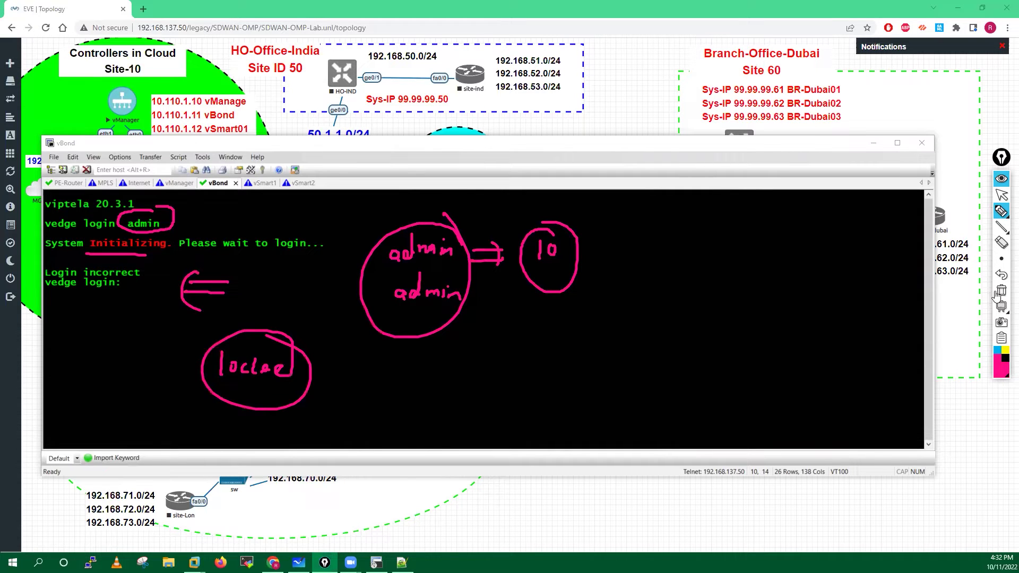
{"action": "left_click", "coordinate": [1001, 197]}
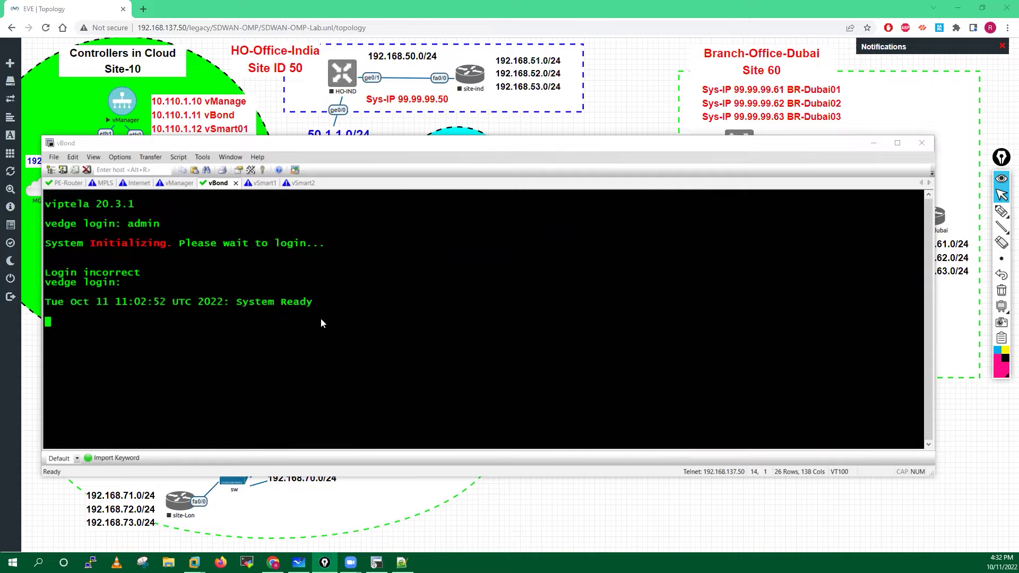
Circle the System Ready message, then clear the annotation.
{"action": "left_click", "coordinate": [1003, 214]}
{"action": "mouse_move", "coordinate": [233, 308]}
{"action": "left_mouse_down"}
{"action": "mouse_move", "coordinate": [312, 338]}
{"action": "mouse_move", "coordinate": [325, 287]}
{"action": "mouse_move", "coordinate": [292, 316]}
{"action": "mouse_move", "coordinate": [236, 324]}
{"action": "mouse_move", "coordinate": [285, 317]}
{"action": "left_mouse_up"}
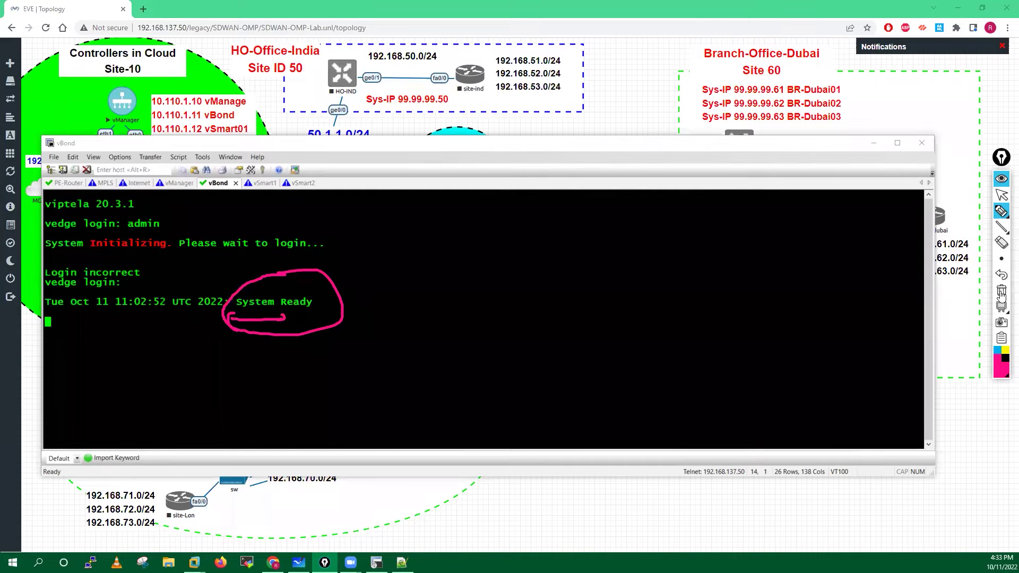
{"action": "left_click", "coordinate": [1002, 197]}
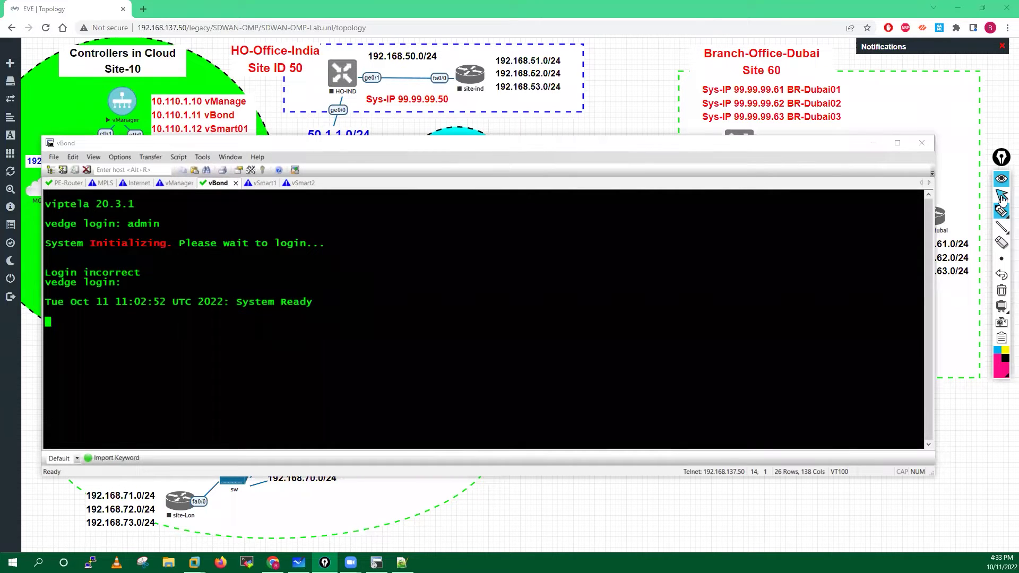
Log in to vBond as admin and set and confirm a new admin password.
{"action": "left_click", "coordinate": [142, 319]}
{"action": "key", "text": "Return"}
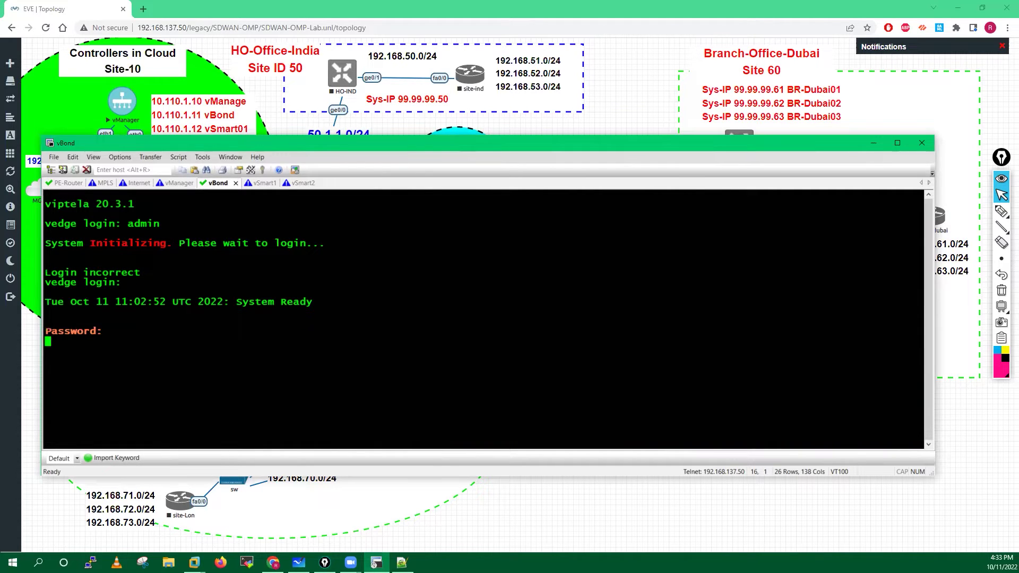
{"action": "key", "text": "Return"}
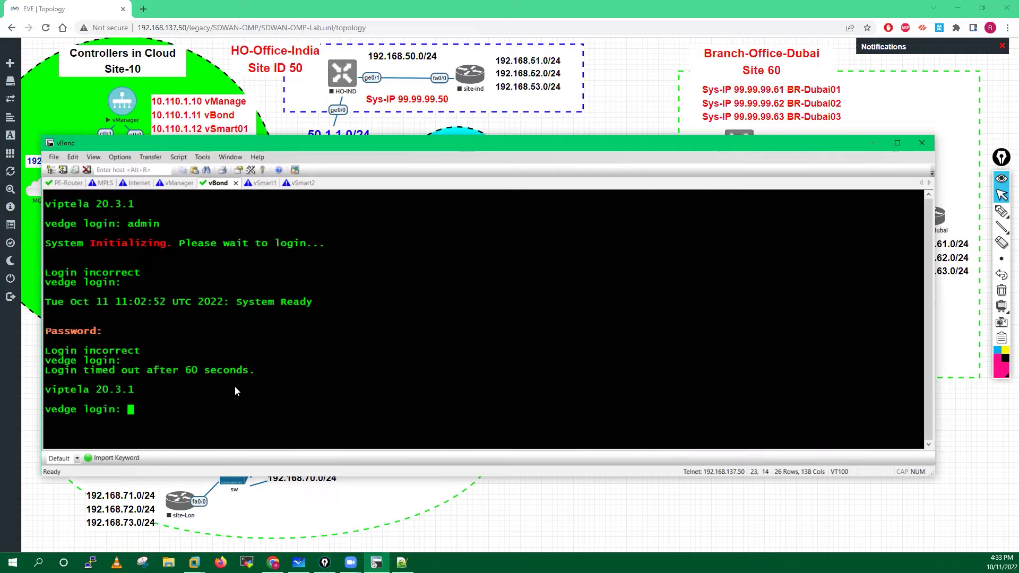
{"action": "type", "text": "admin"}
{"action": "key", "text": "Return"}
{"action": "key", "text": "Return"}
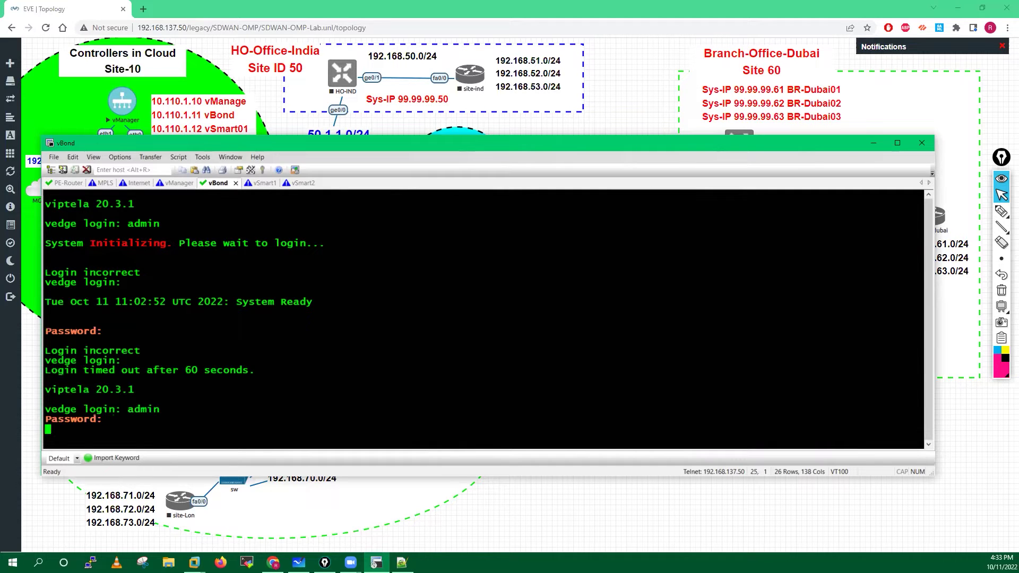
{"action": "key", "text": "Return"}
{"action": "key", "text": "Return"}
{"action": "key", "text": "Return"}
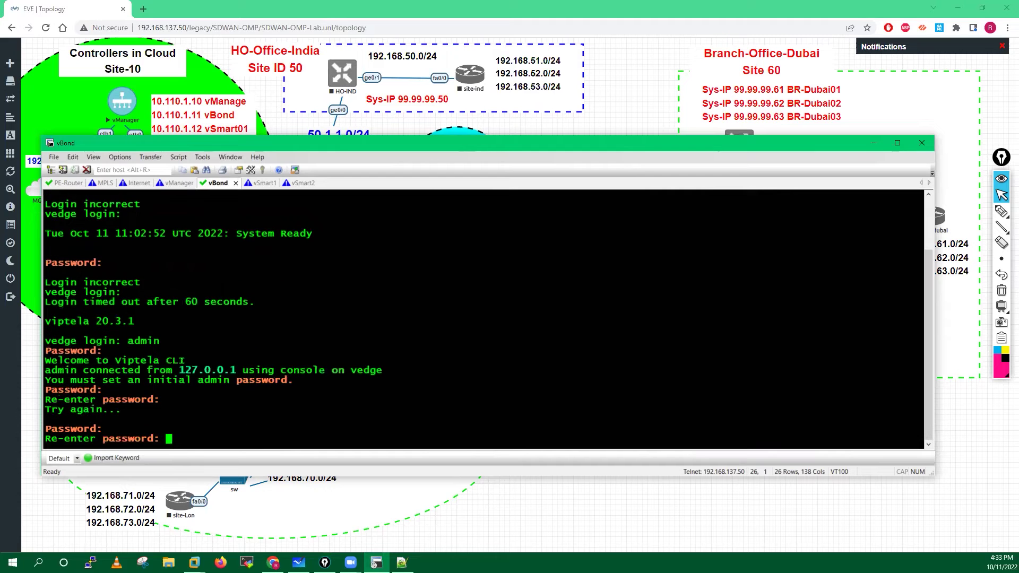
{"action": "key", "text": "Return"}
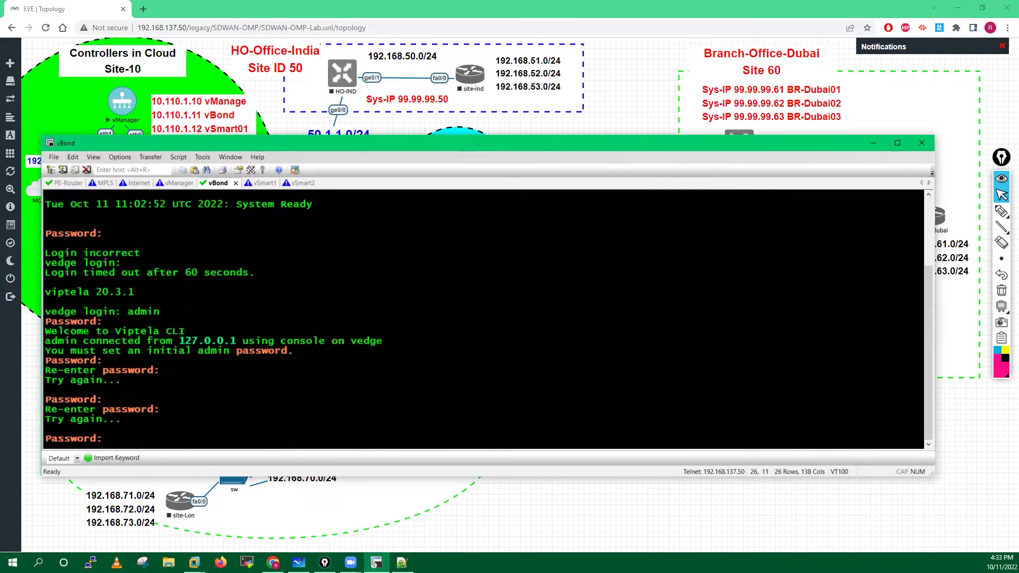
{"action": "key", "text": "Return"}
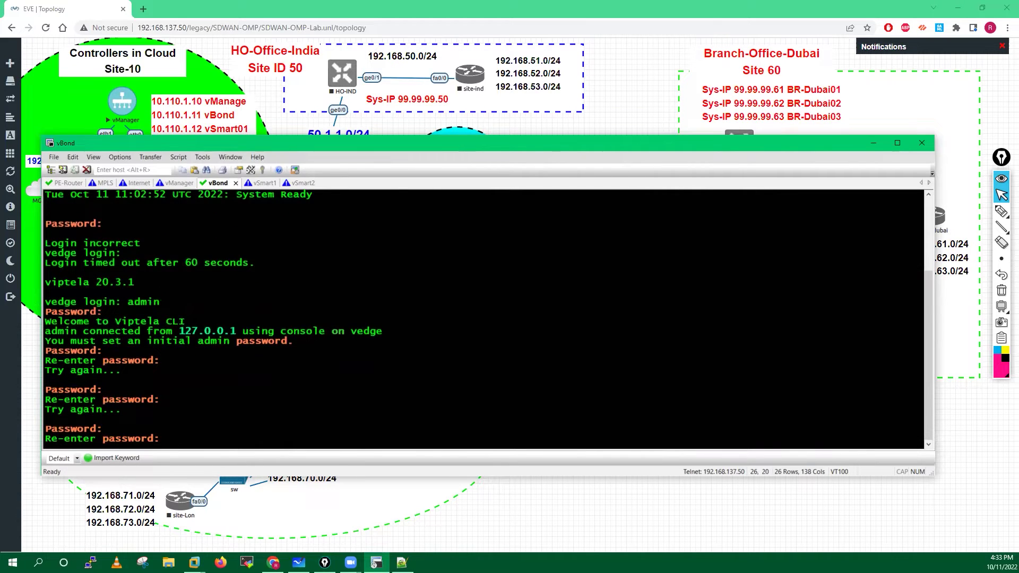
{"action": "key", "text": "Return"}
{"action": "key", "text": "Return"}
{"action": "key", "text": "Return"}
{"action": "key", "text": "Return"}
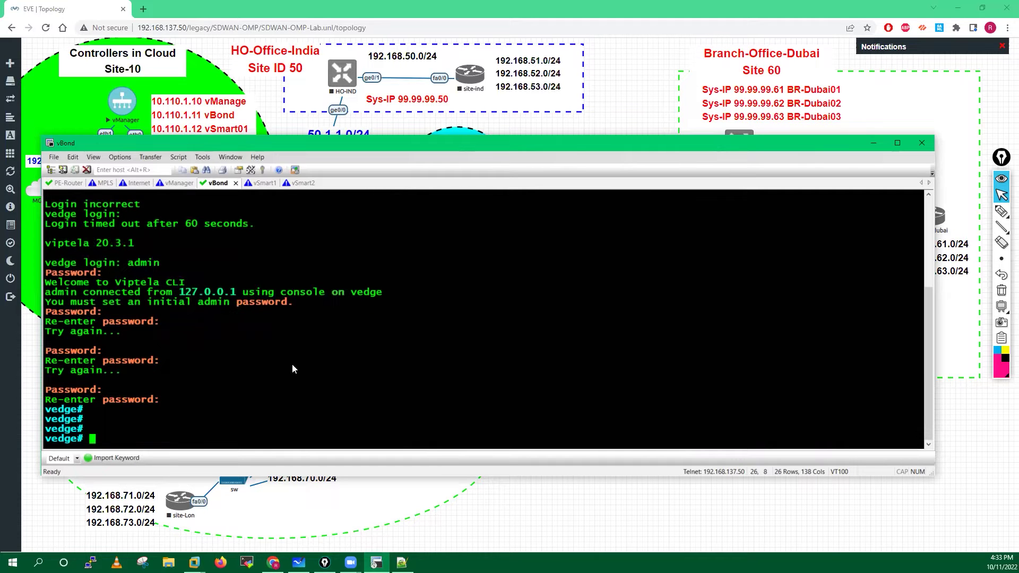
Add blank vedge# prompt lines and briefly highlight the prompt text.
{"action": "key", "text": "Return"}
{"action": "key", "text": "Return"}
{"action": "key", "text": "Return"}
{"action": "key", "text": "Return"}
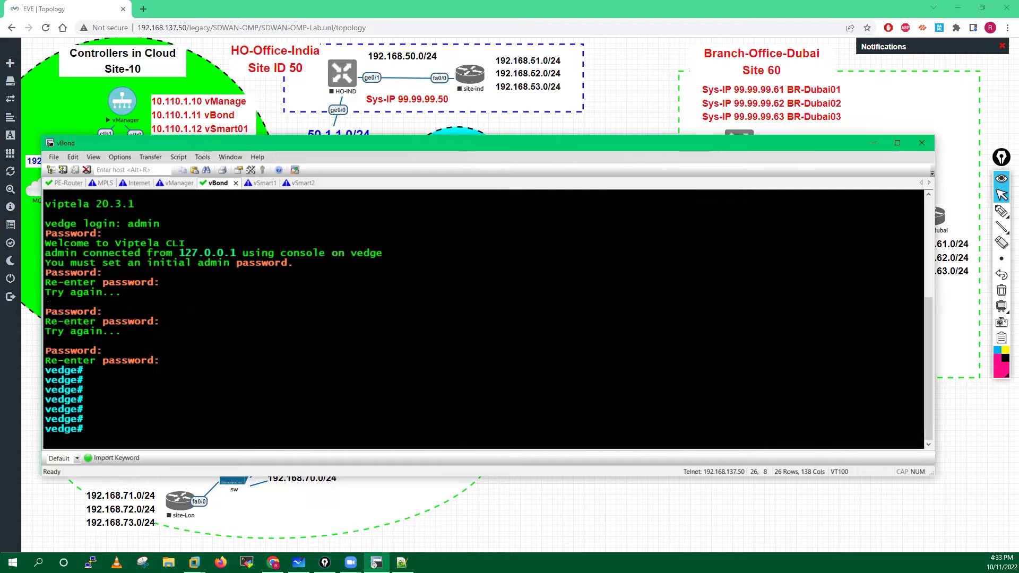
{"action": "key", "text": "Return"}
{"action": "key", "text": "Return"}
{"action": "key", "text": "Return"}
{"action": "key", "text": "Return"}
{"action": "key", "text": "Return"}
{"action": "key", "text": "Return"}
{"action": "key", "text": "Return"}
{"action": "key", "text": "Return"}
{"action": "key", "text": "Return"}
{"action": "key", "text": "Return"}
{"action": "key", "text": "Return"}
{"action": "key", "text": "Return"}
{"action": "key", "text": "Return"}
{"action": "key", "text": "Return"}
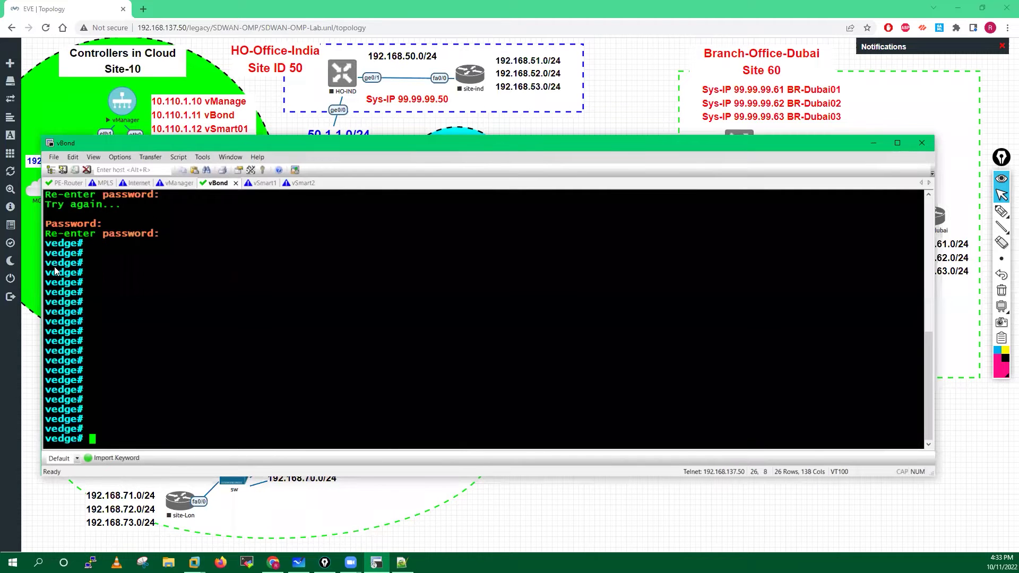
{"action": "left_click_drag", "start_coordinate": [47, 264], "coordinate": [89, 265]}
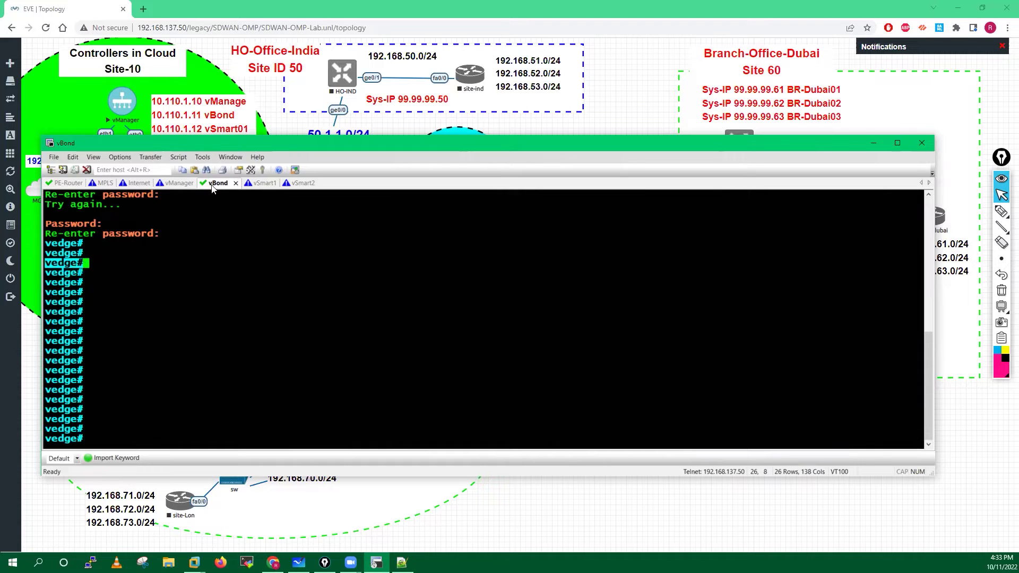
{"action": "left_click", "coordinate": [61, 263]}
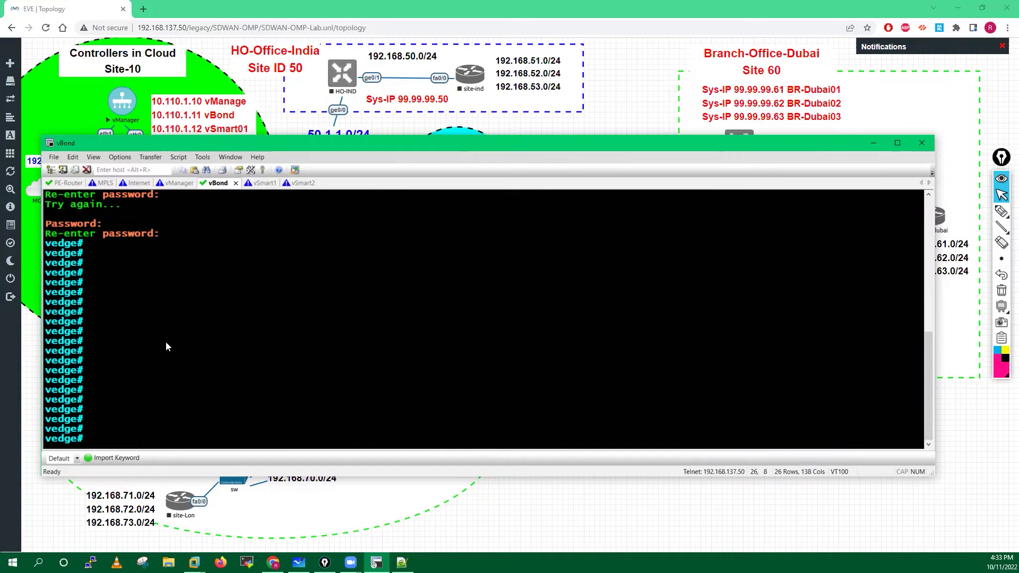
Enter configuration mode with conf t, then the system submode.
{"action": "type", "text": "conf t"}
{"action": "key", "text": "Return"}
{"action": "key", "text": "Return"}
{"action": "key", "text": "Return"}
{"action": "key", "text": "Return"}
{"action": "key", "text": "Return"}
{"action": "key", "text": "Return"}
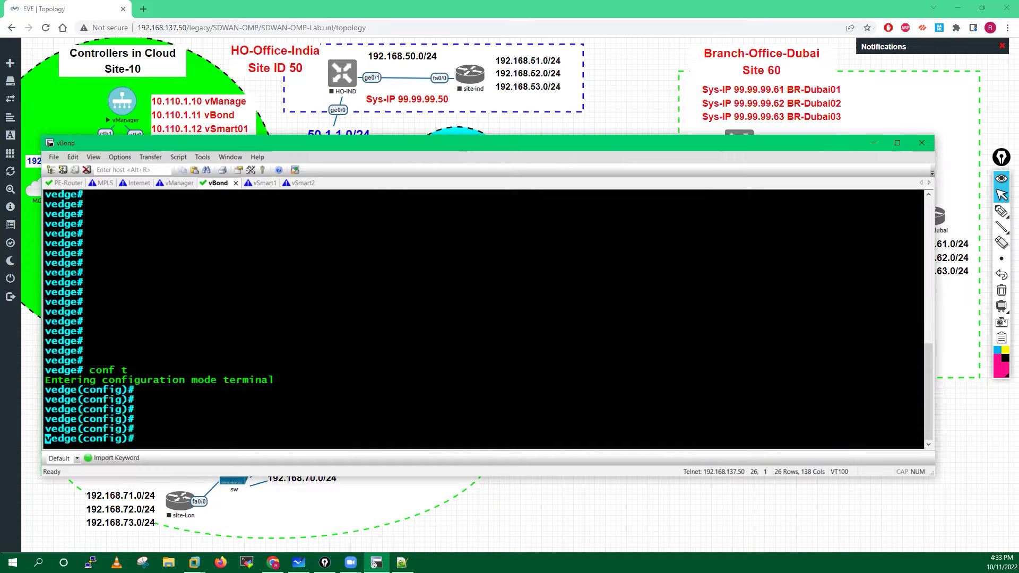
{"action": "key", "text": "Return"}
{"action": "key", "text": "Return"}
{"action": "key", "text": "Return"}
{"action": "key", "text": "Return"}
{"action": "key", "text": "Return"}
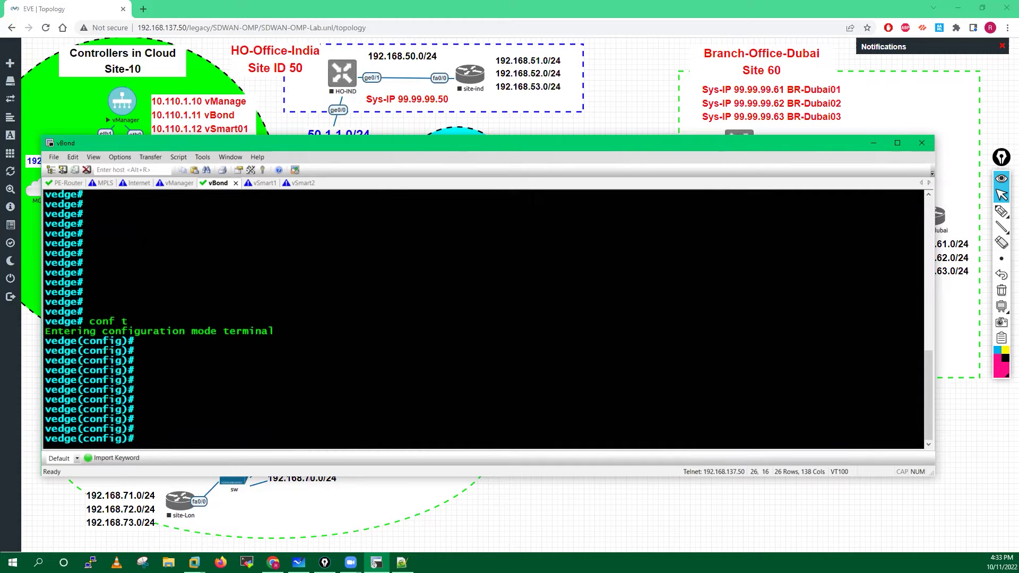
{"action": "key", "text": "Return"}
{"action": "key", "text": "Return"}
{"action": "key", "text": "Return"}
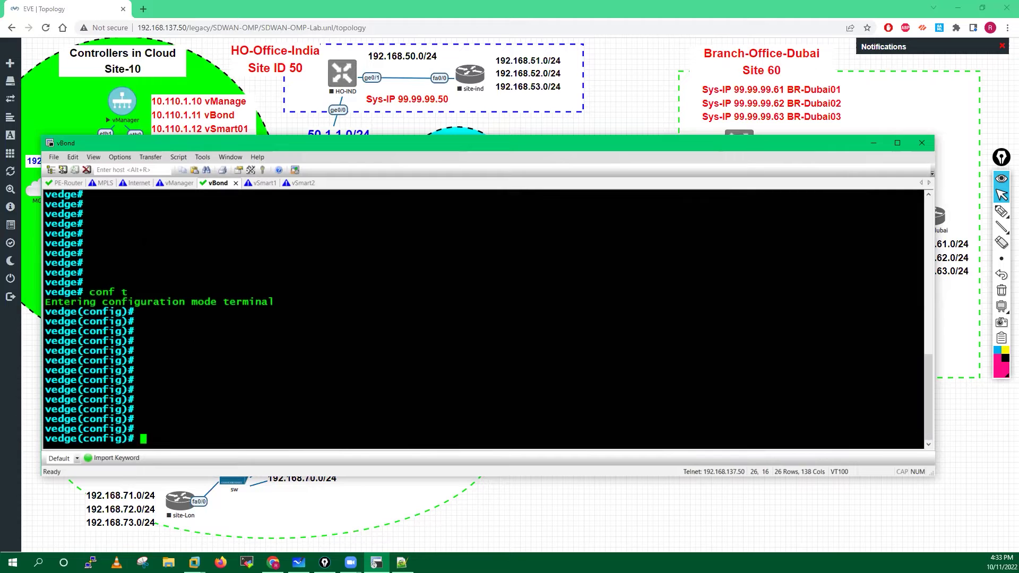
{"action": "type", "text": "system"}
{"action": "key", "text": "Return"}
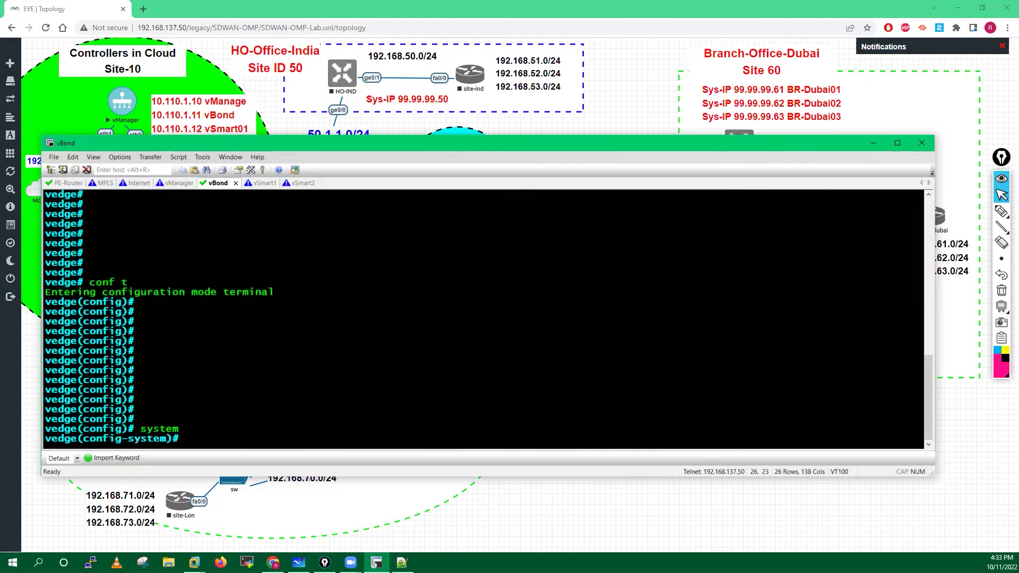
{"action": "key", "text": "Return"}
{"action": "key", "text": "Return"}
{"action": "key", "text": "Return"}
{"action": "key", "text": "Return"}
{"action": "key", "text": "Return"}
{"action": "key", "text": "Return"}
{"action": "key", "text": "Return"}
{"action": "key", "text": "Return"}
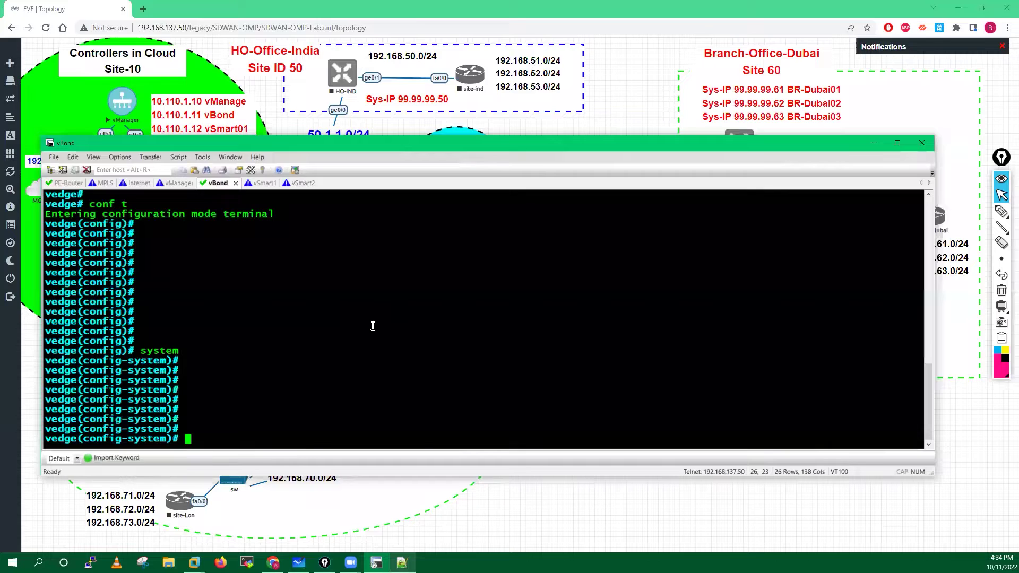
{"action": "key", "text": "alt+Tab"}
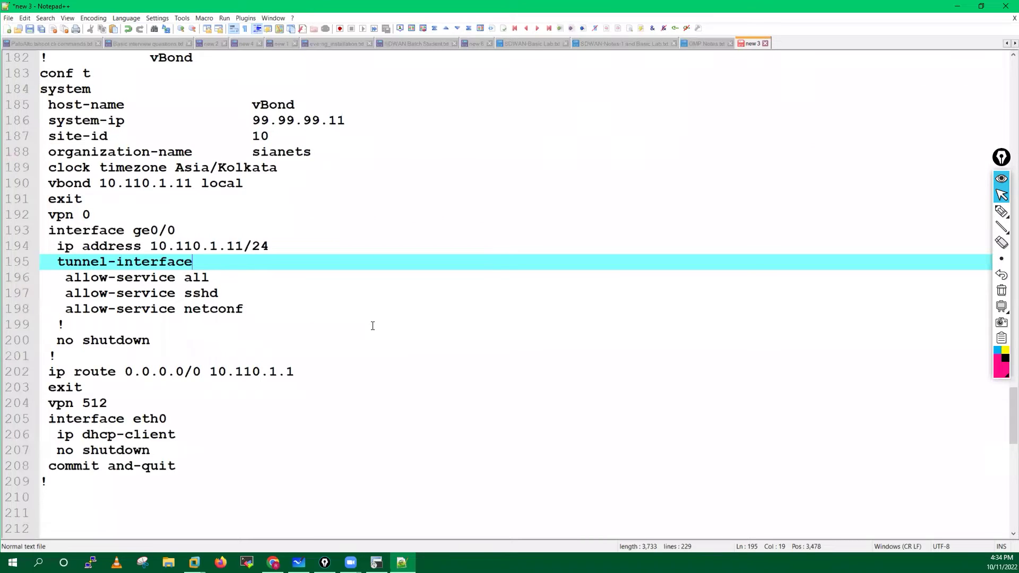
Mark up the conf t, system-ip, site-id and vbond 10.110.1.11 local lines with the pen.
{"action": "left_click", "coordinate": [1002, 213]}
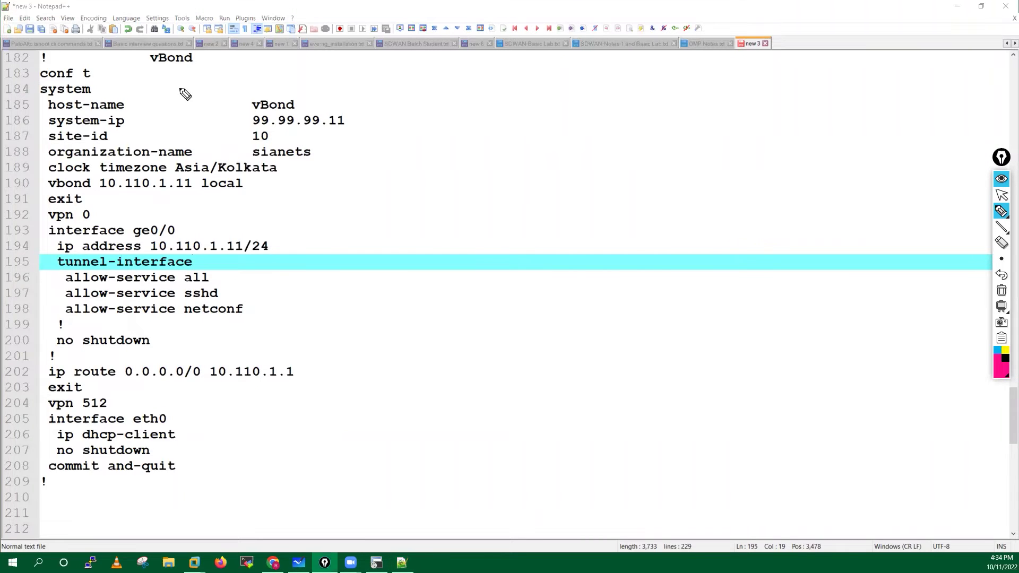
{"action": "mouse_move", "coordinate": [135, 70]}
{"action": "left_mouse_down"}
{"action": "mouse_move", "coordinate": [105, 69]}
{"action": "mouse_move", "coordinate": [100, 89]}
{"action": "mouse_move", "coordinate": [229, 103]}
{"action": "left_mouse_up"}
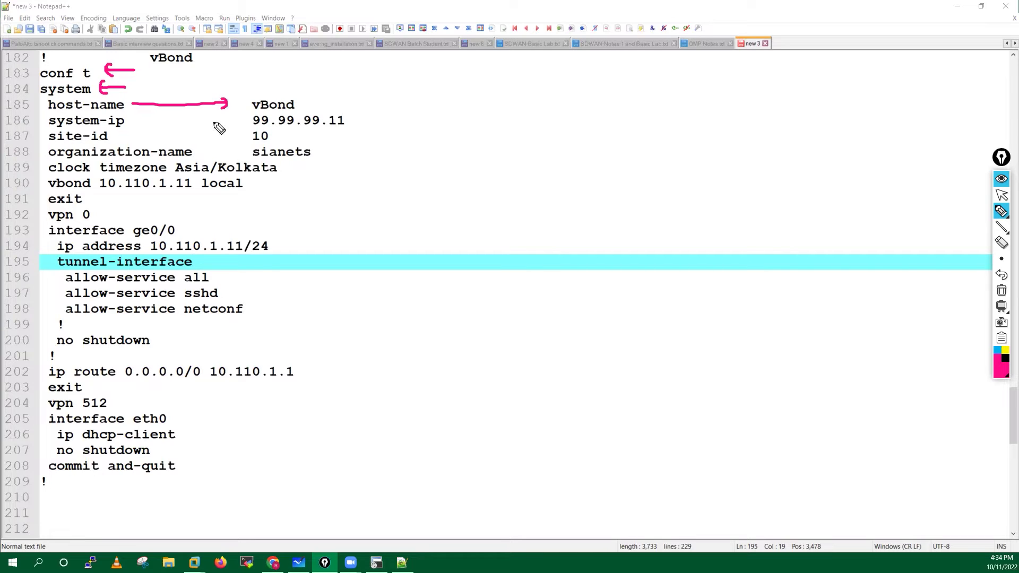
{"action": "left_click_drag", "start_coordinate": [131, 123], "coordinate": [227, 122]}
{"action": "mouse_move", "coordinate": [120, 138]}
{"action": "left_mouse_down"}
{"action": "mouse_move", "coordinate": [220, 137]}
{"action": "mouse_move", "coordinate": [327, 167]}
{"action": "left_mouse_up"}
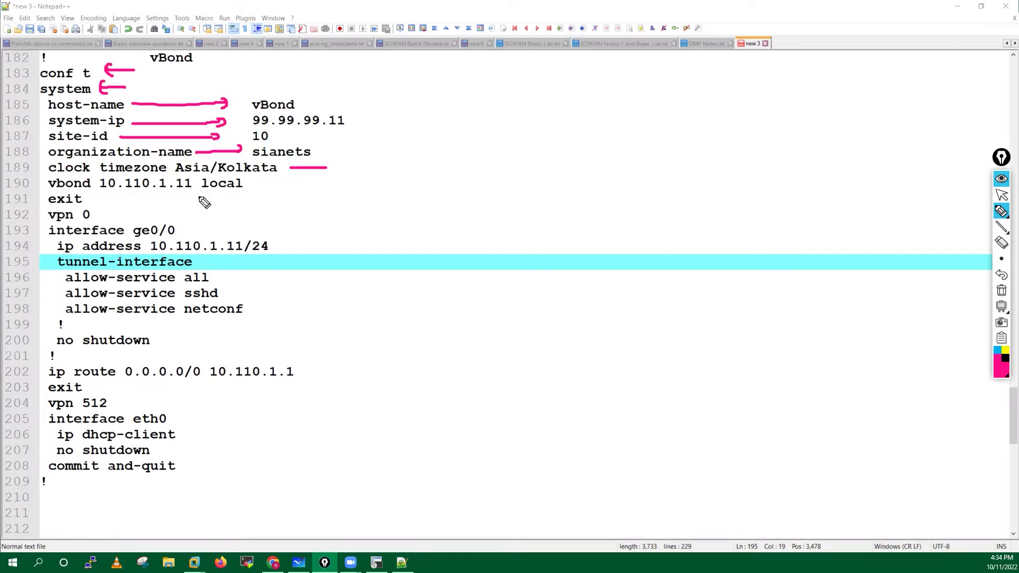
{"action": "left_click_drag", "start_coordinate": [97, 194], "coordinate": [189, 193]}
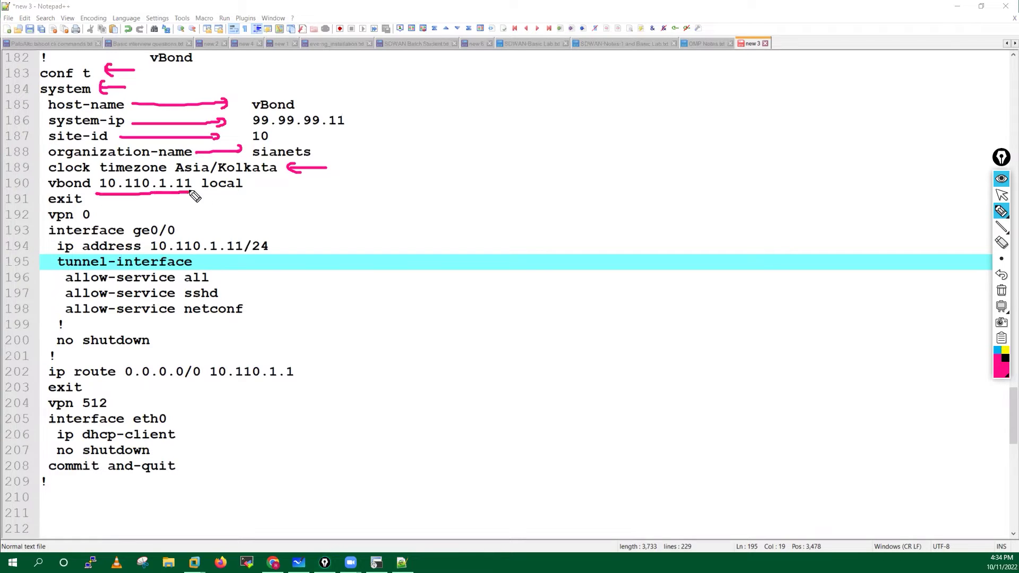
{"action": "left_click_drag", "start_coordinate": [99, 177], "coordinate": [97, 194]}
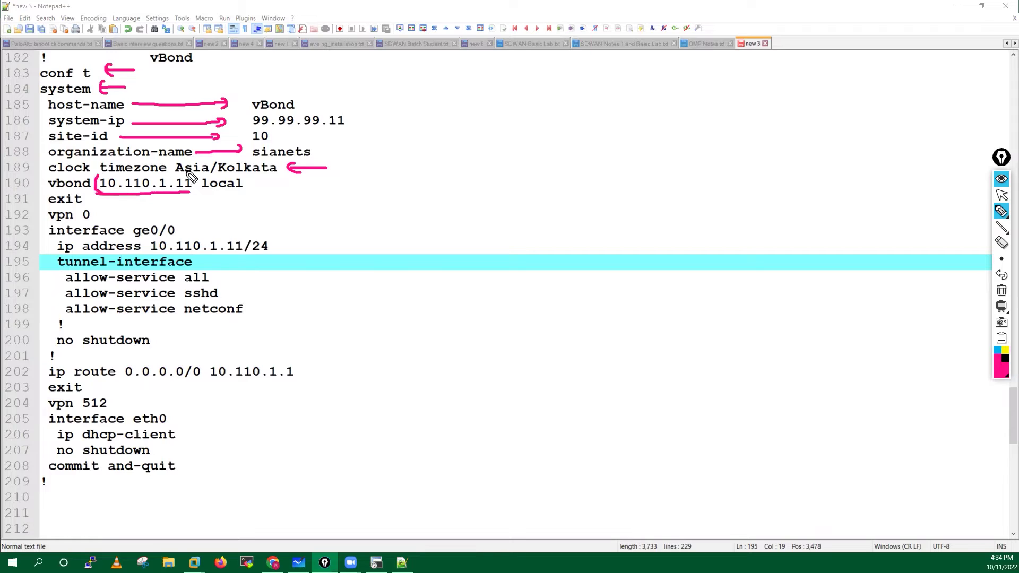
{"action": "mouse_move", "coordinate": [218, 179]}
{"action": "left_mouse_down"}
{"action": "mouse_move", "coordinate": [219, 200]}
{"action": "mouse_move", "coordinate": [241, 197]}
{"action": "mouse_move", "coordinate": [245, 185]}
{"action": "mouse_move", "coordinate": [288, 184]}
{"action": "left_mouse_up"}
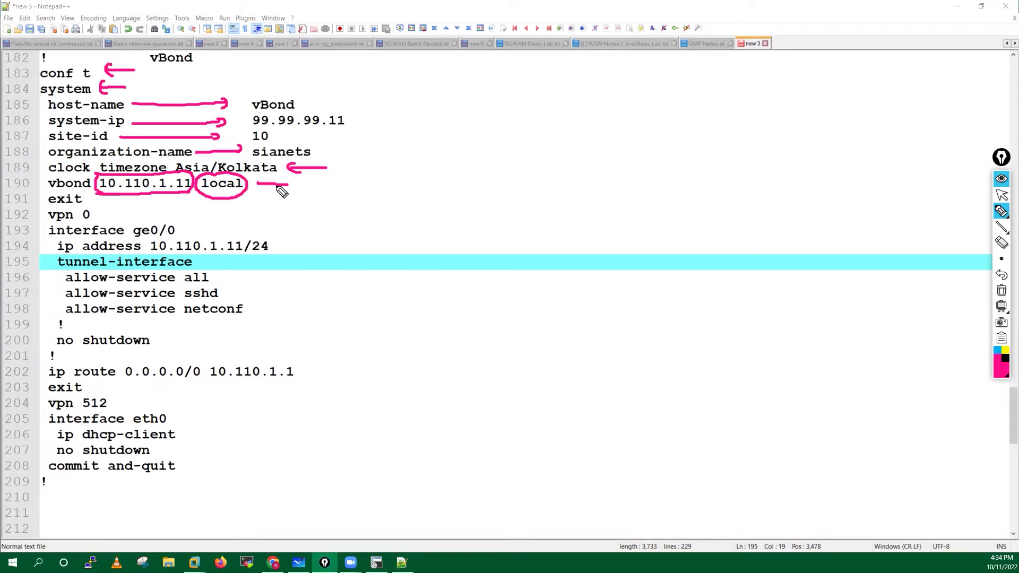
{"action": "mouse_move", "coordinate": [109, 200]}
{"action": "left_mouse_down"}
{"action": "mouse_move", "coordinate": [60, 207]}
{"action": "mouse_move", "coordinate": [65, 227]}
{"action": "mouse_move", "coordinate": [96, 224]}
{"action": "mouse_move", "coordinate": [75, 207]}
{"action": "left_mouse_up"}
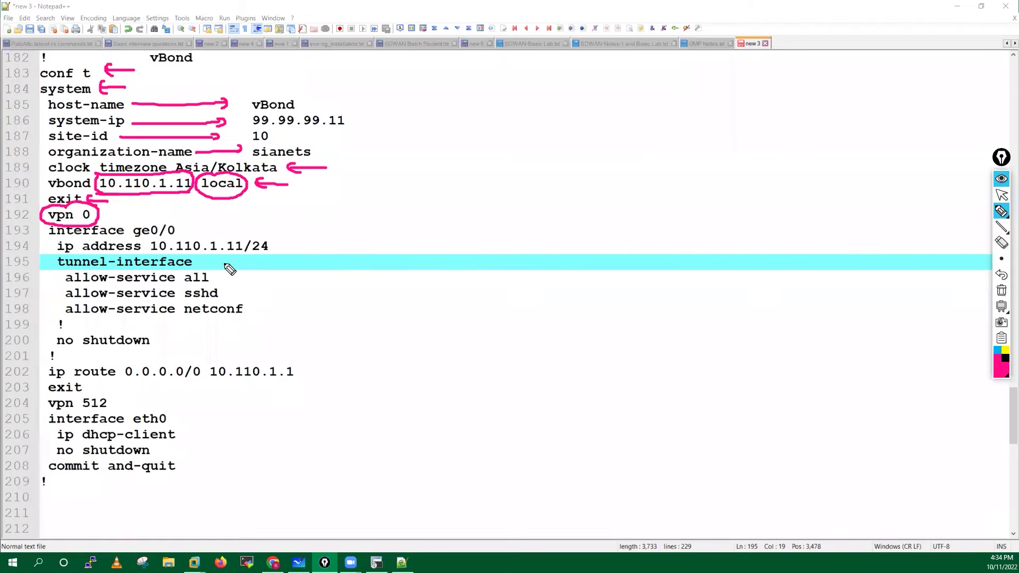
Annotate the ge0/0 interface, 10.110.1.11/24, no shutdown and default route lines, sketching paths to PE.
{"action": "left_click_drag", "start_coordinate": [226, 231], "coordinate": [188, 230]}
{"action": "mouse_move", "coordinate": [343, 246]}
{"action": "left_mouse_down"}
{"action": "mouse_move", "coordinate": [213, 260]}
{"action": "mouse_move", "coordinate": [272, 275]}
{"action": "mouse_move", "coordinate": [239, 285]}
{"action": "mouse_move", "coordinate": [254, 298]}
{"action": "mouse_move", "coordinate": [253, 318]}
{"action": "left_mouse_up"}
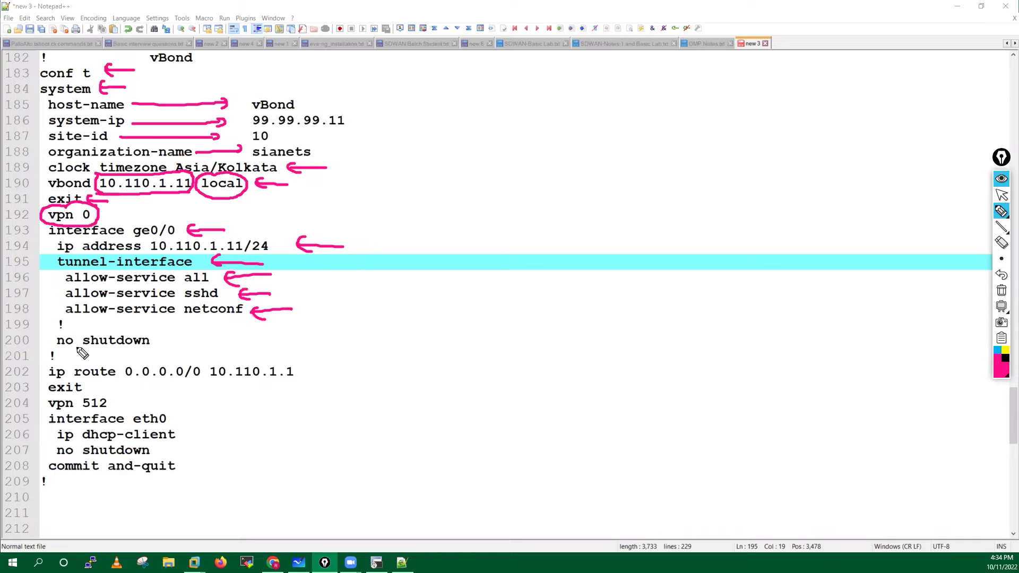
{"action": "mouse_move", "coordinate": [89, 331]}
{"action": "left_mouse_down"}
{"action": "mouse_move", "coordinate": [159, 361]}
{"action": "mouse_move", "coordinate": [95, 326]}
{"action": "left_mouse_up"}
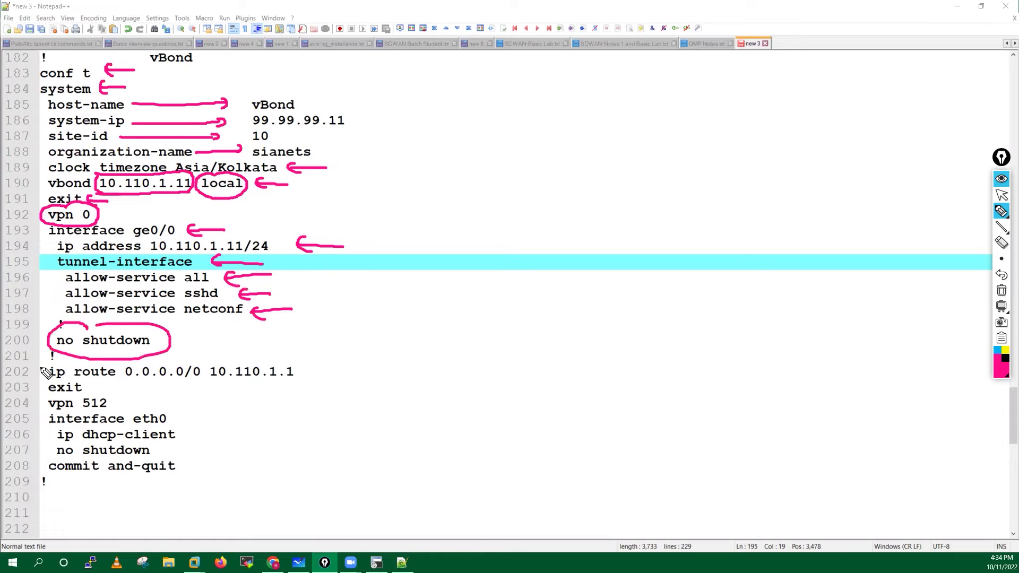
{"action": "mouse_move", "coordinate": [303, 392]}
{"action": "left_mouse_down"}
{"action": "mouse_move", "coordinate": [69, 382]}
{"action": "mouse_move", "coordinate": [122, 347]}
{"action": "mouse_move", "coordinate": [319, 366]}
{"action": "mouse_move", "coordinate": [484, 325]}
{"action": "left_mouse_up"}
{"action": "left_click_drag", "start_coordinate": [489, 326], "coordinate": [498, 340]}
{"action": "left_click_drag", "start_coordinate": [494, 296], "coordinate": [507, 303]}
{"action": "left_click_drag", "start_coordinate": [502, 350], "coordinate": [569, 395]}
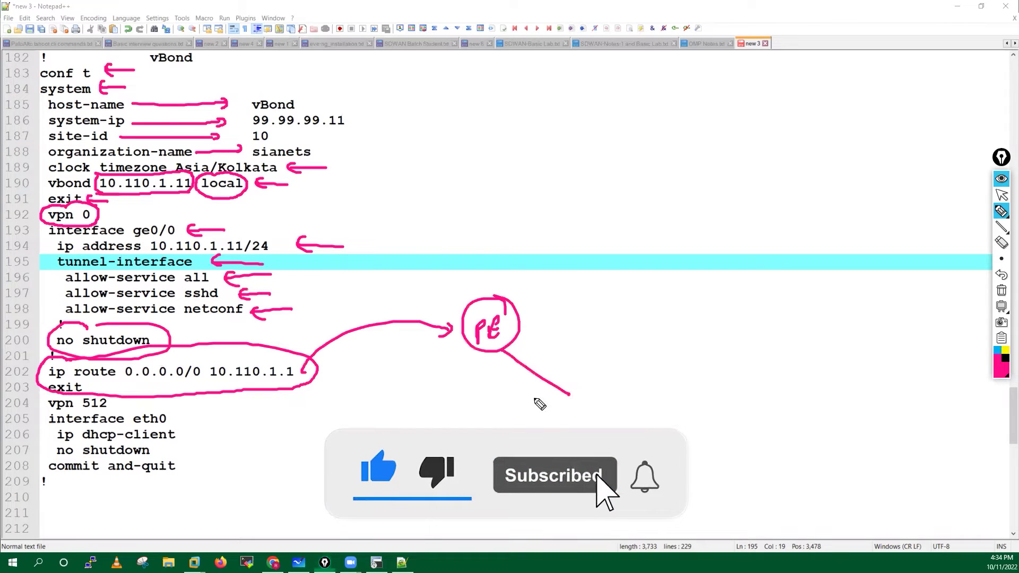
{"action": "mouse_move", "coordinate": [521, 321]}
{"action": "left_mouse_down"}
{"action": "mouse_move", "coordinate": [601, 301]}
{"action": "mouse_move", "coordinate": [524, 366]}
{"action": "left_mouse_up"}
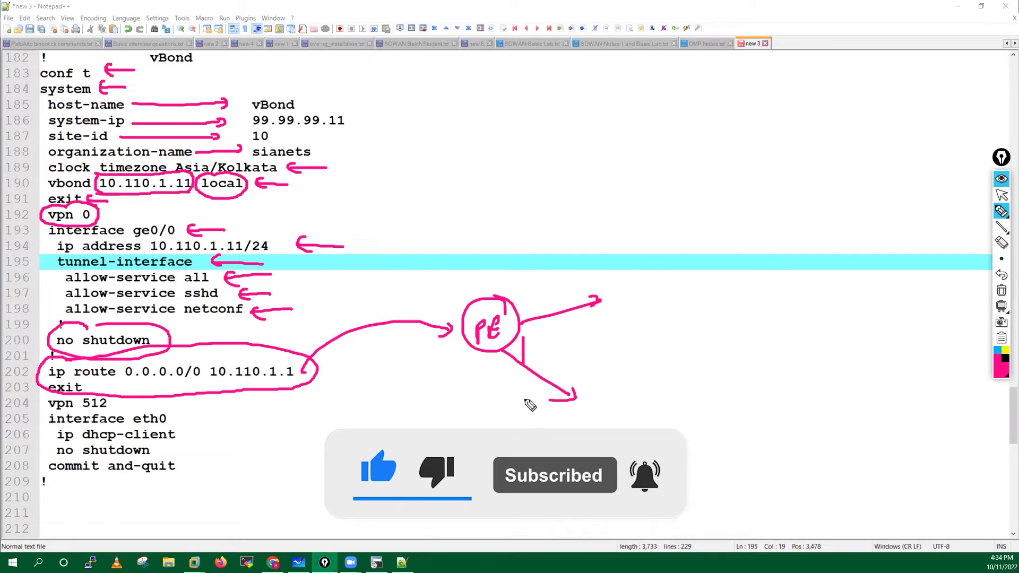
{"action": "left_click_drag", "start_coordinate": [550, 401], "coordinate": [576, 395]}
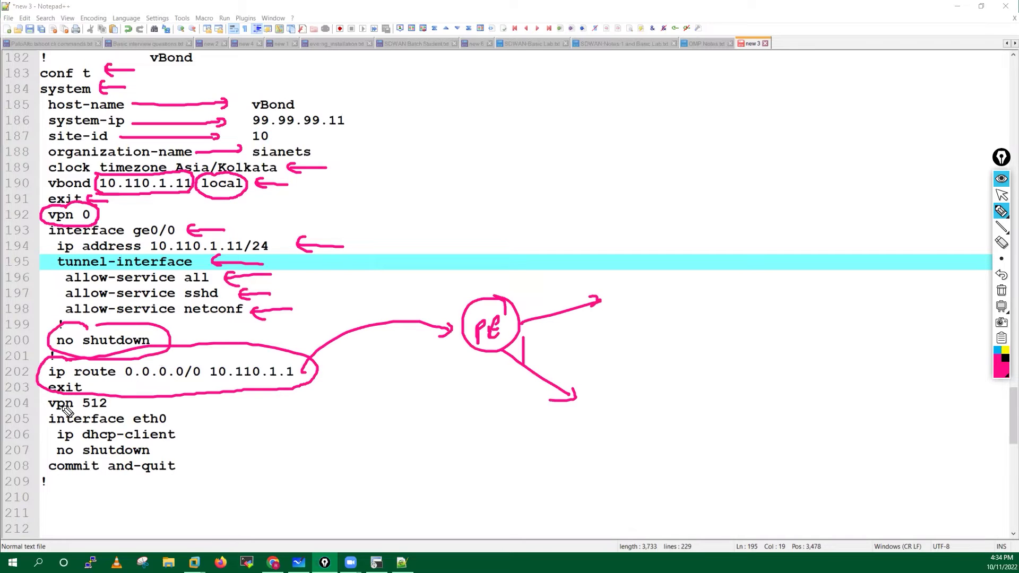
Mark the vpn 512 and eth0 lines, then clear all annotations and return to the terminal.
{"action": "left_click_drag", "start_coordinate": [56, 399], "coordinate": [119, 406]}
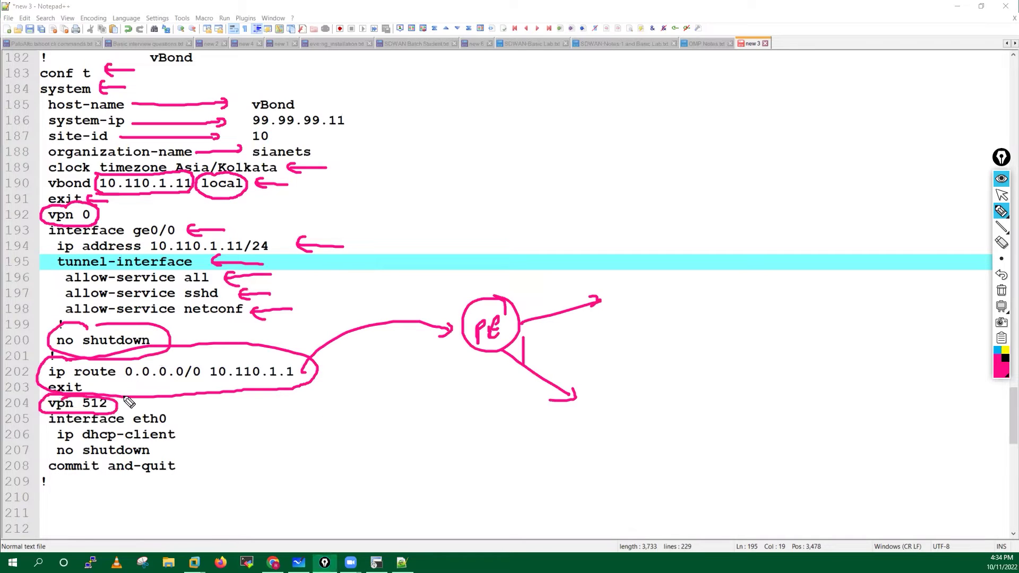
{"action": "left_click_drag", "start_coordinate": [220, 413], "coordinate": [175, 412]}
{"action": "left_click_drag", "start_coordinate": [190, 466], "coordinate": [176, 467]}
{"action": "left_click_drag", "start_coordinate": [186, 408], "coordinate": [187, 420]}
{"action": "left_click_drag", "start_coordinate": [212, 434], "coordinate": [171, 451]}
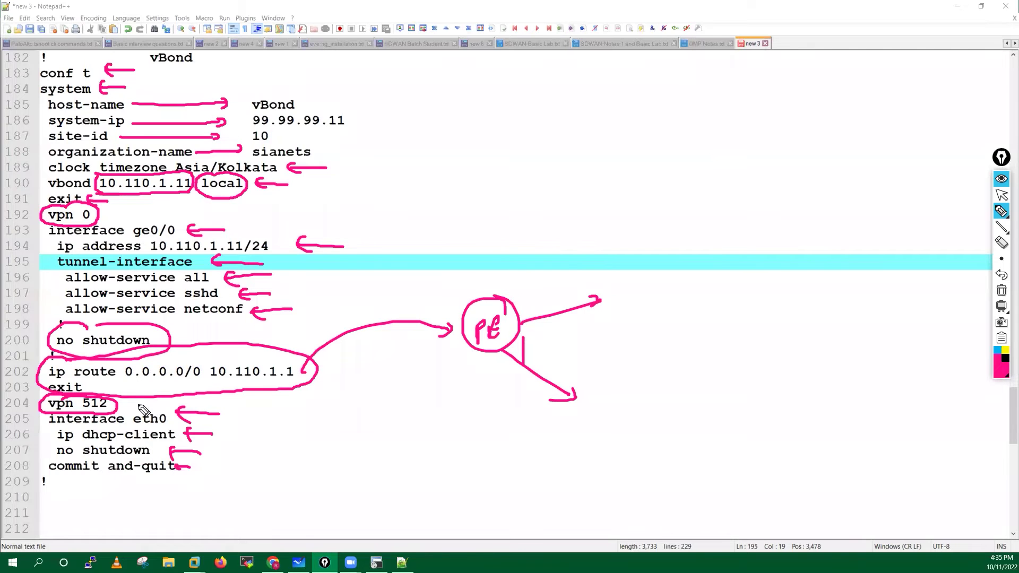
{"action": "left_click", "coordinate": [1002, 295]}
{"action": "left_click", "coordinate": [1002, 195]}
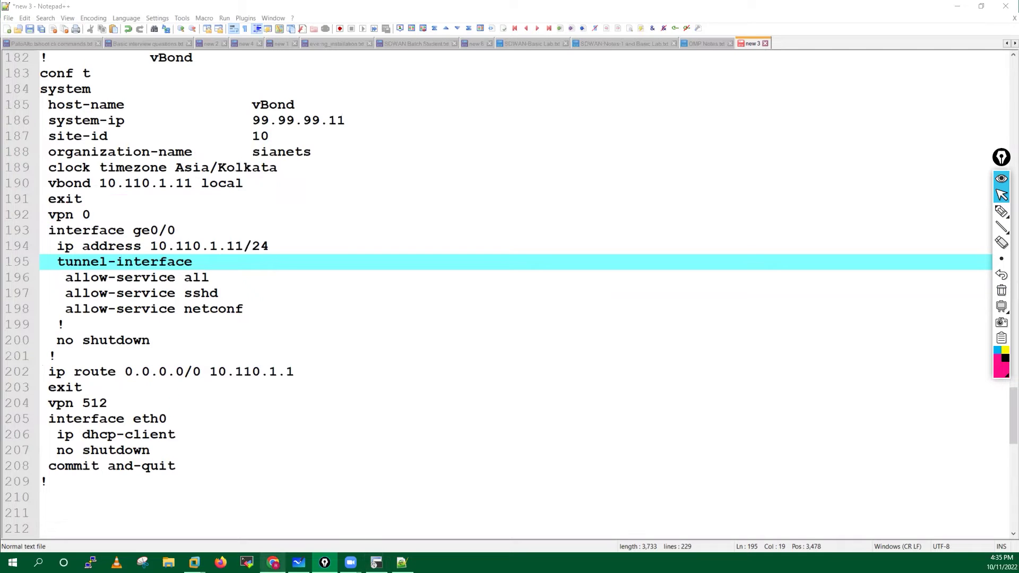
{"action": "key", "text": "alt+Tab"}
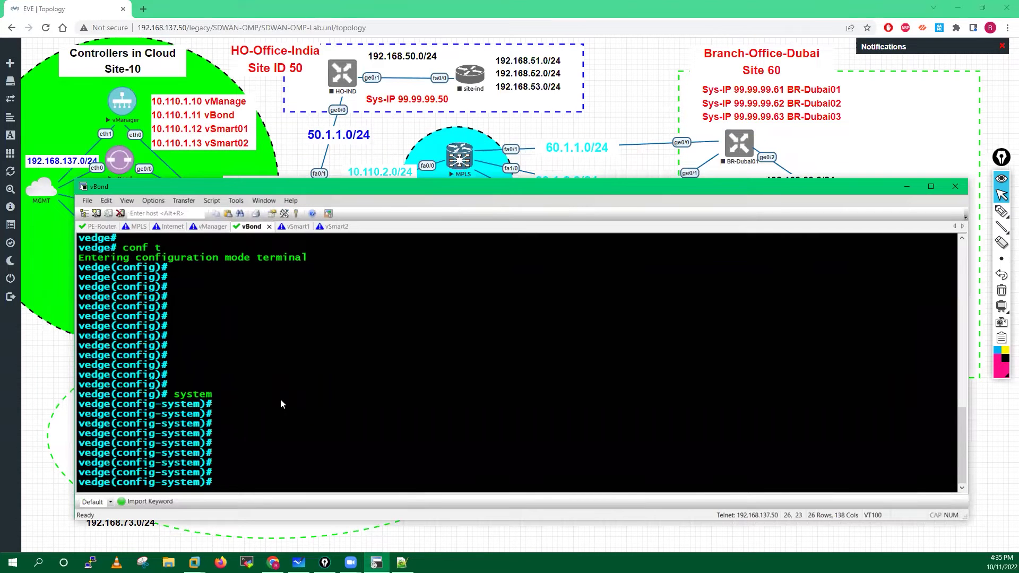
Set host-name vBond, system-ip 99.99.99.11 and site-id 10.
{"action": "type", "text": "host-"}
{"action": "key", "text": "Tab"}
{"action": "type", "text": "vBond"}
{"action": "key", "text": "Return"}
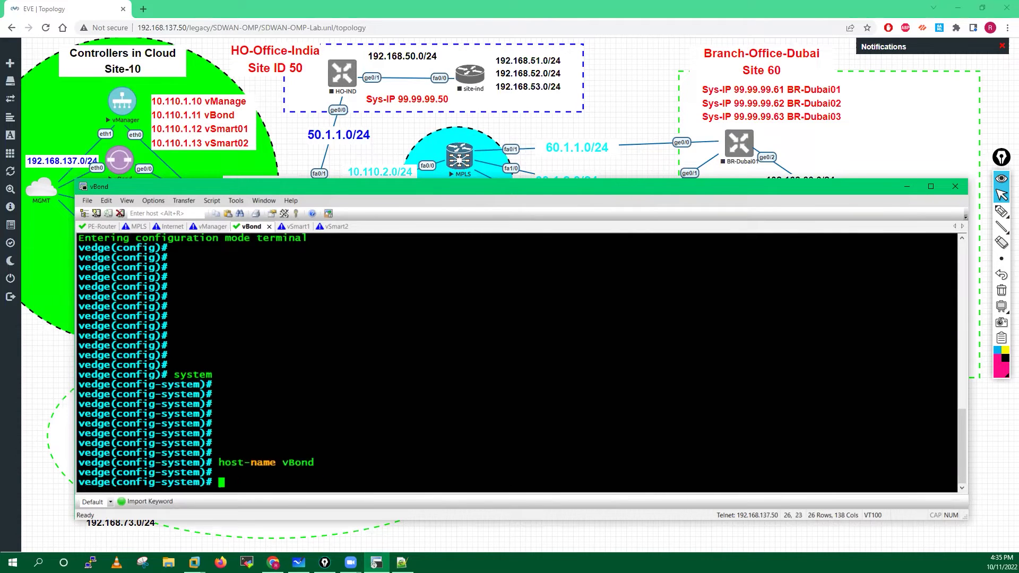
{"action": "type", "text": "system-ip 99.99.99."}
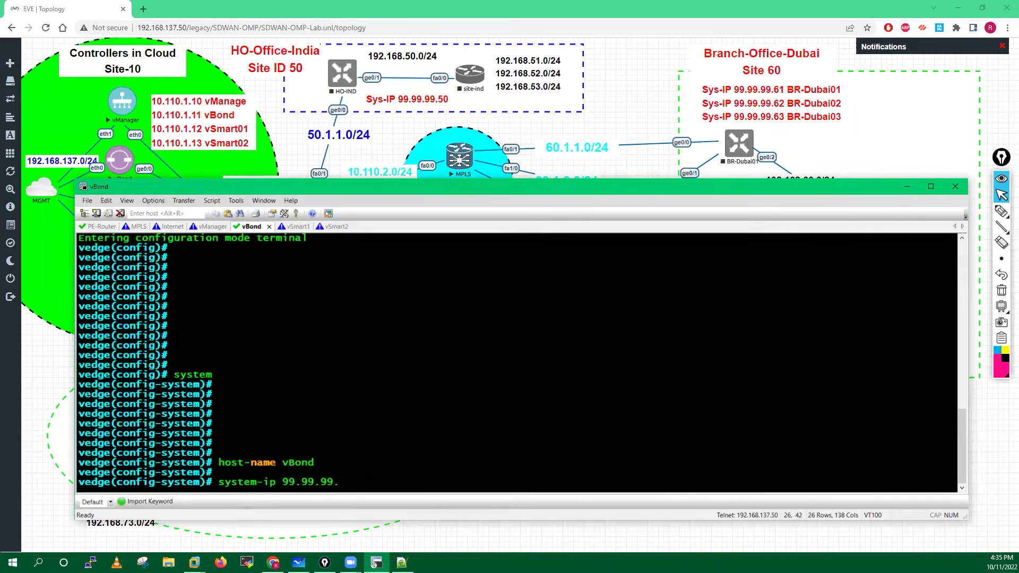
{"action": "type", "text": "11"}
{"action": "key", "text": "Return"}
{"action": "type", "text": "site-id "}
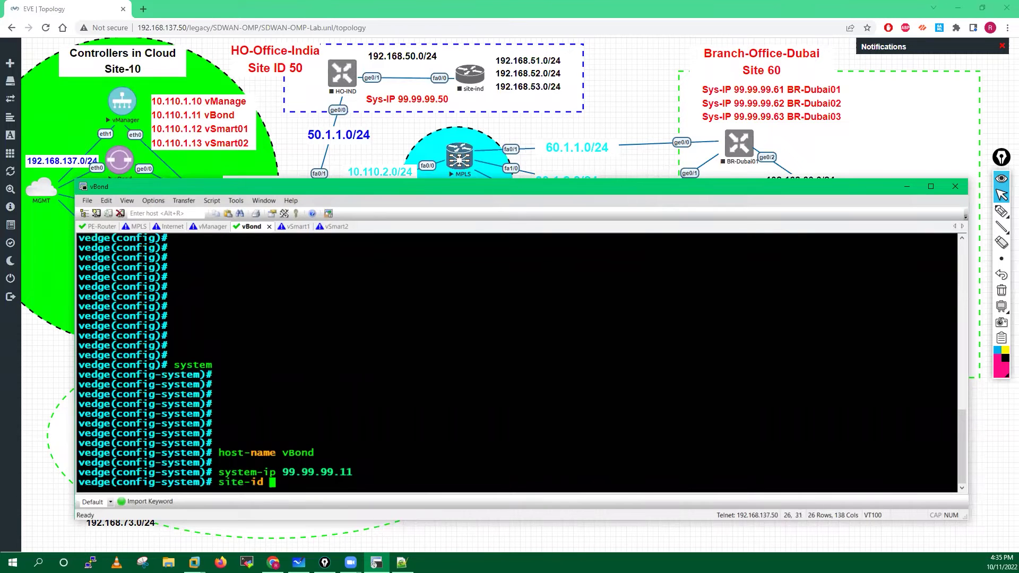
{"action": "type", "text": "10"}
{"action": "key", "text": "Return"}
Set organization-name sianets, vbond 10.110.1.11 local and clock timezone Asia/Kolkata.
{"action": "type", "text": "organization-name "}
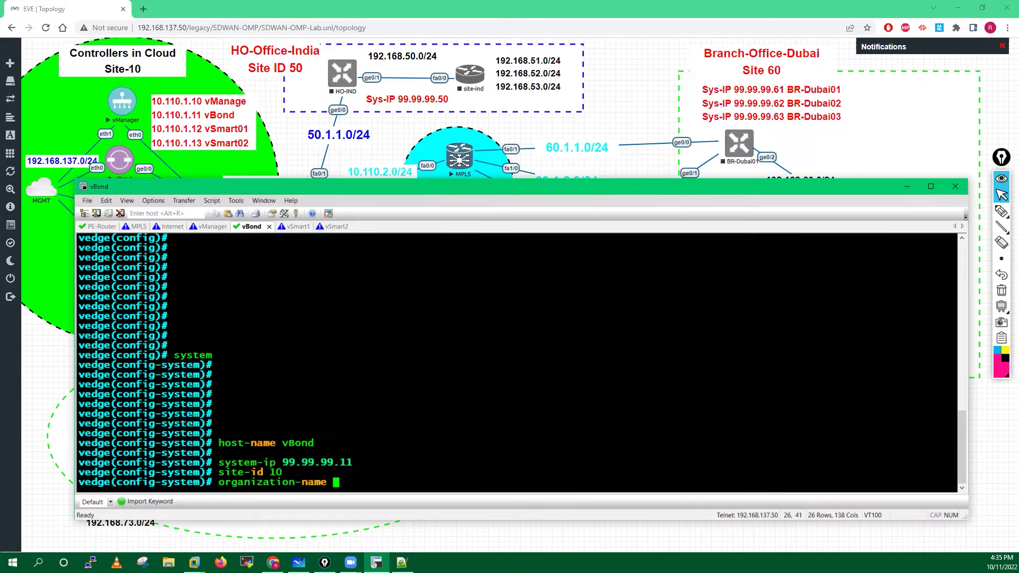
{"action": "type", "text": "sianets"}
{"action": "key", "text": "Return"}
{"action": "key", "text": "Return"}
{"action": "key", "text": "Return"}
{"action": "key", "text": "Return"}
{"action": "key", "text": "Return"}
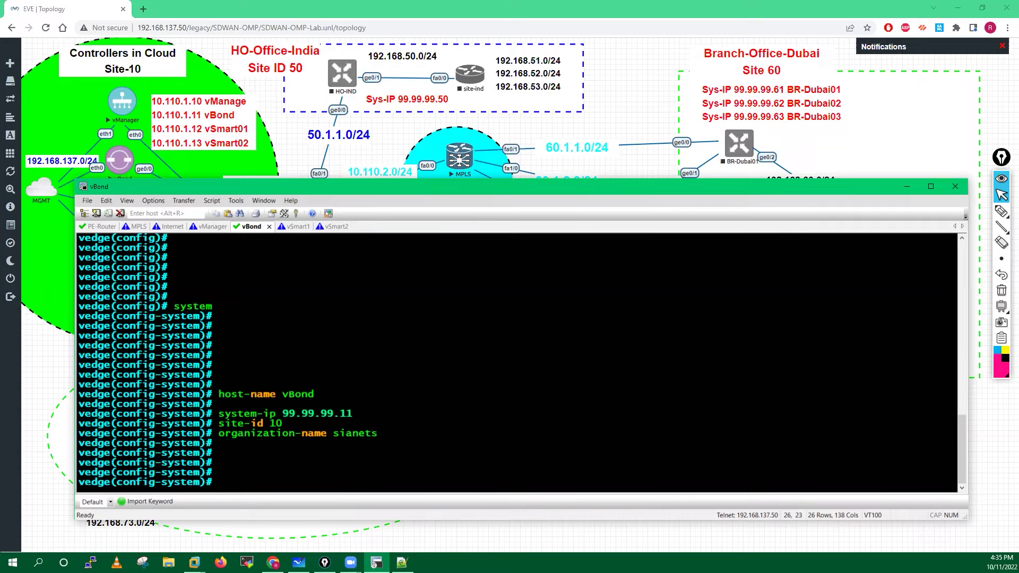
{"action": "type", "text": "vbond 10.110.1.11 "}
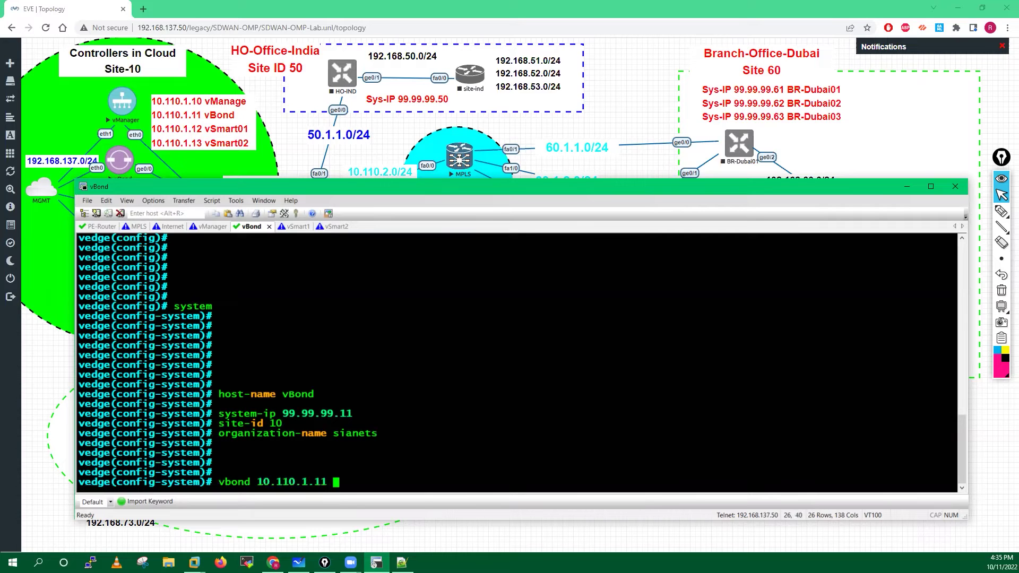
{"action": "type", "text": "local"}
{"action": "key", "text": "Return"}
{"action": "key", "text": "Return"}
{"action": "type", "text": "cl"}
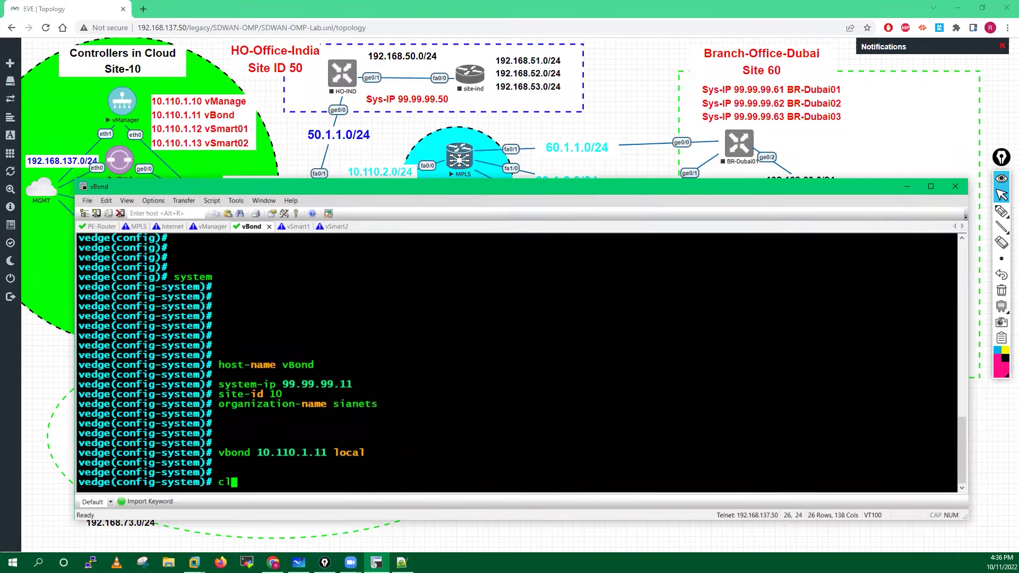
{"action": "type", "text": "ock timezone Asia/L"}
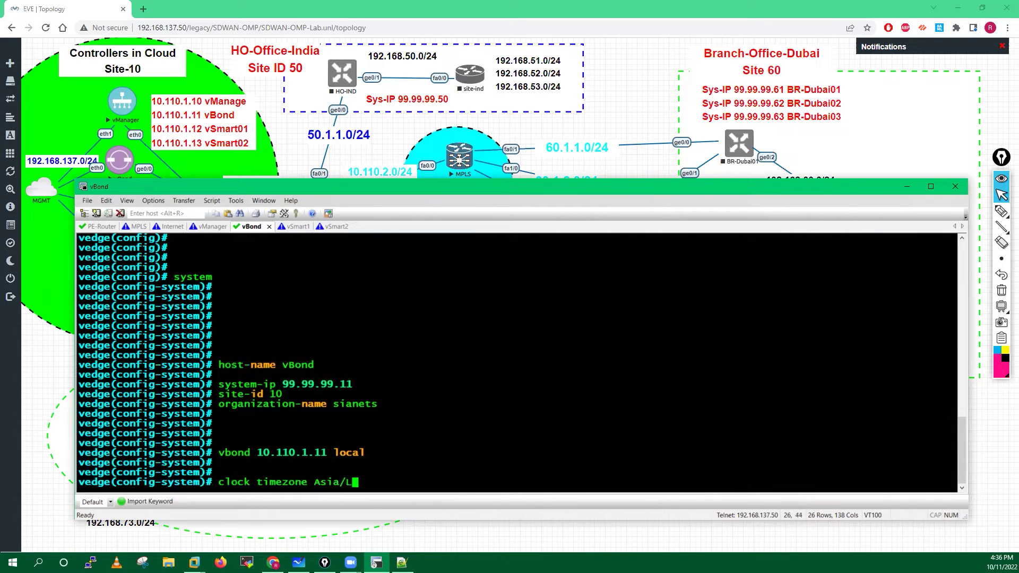
{"action": "type", "text": "o"}
{"action": "key", "text": "BackSpace"}
{"action": "key", "text": "BackSpace"}
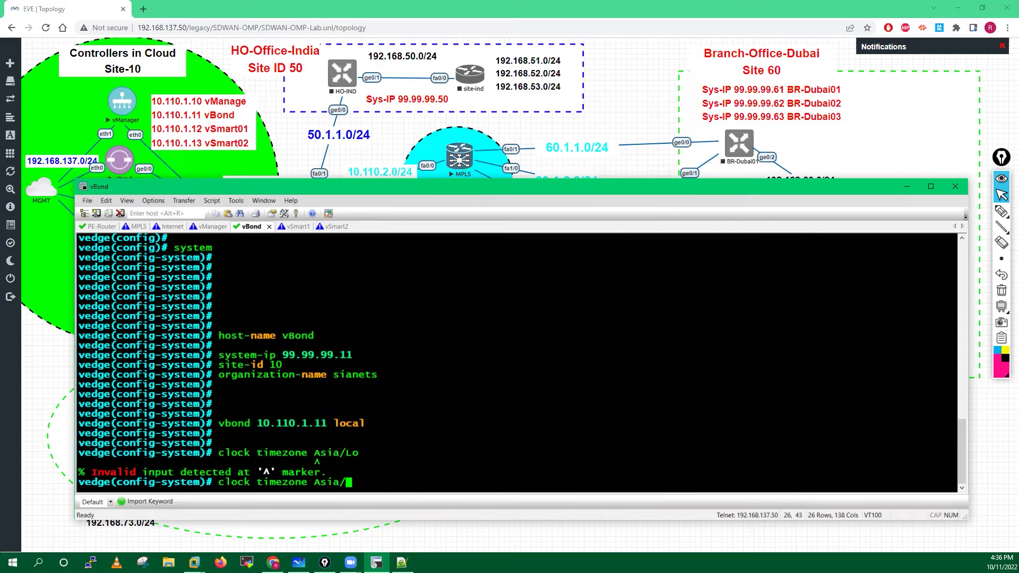
{"action": "type", "text": "Ko"}
{"action": "key", "text": "Tab"}
{"action": "key", "text": "Return"}
{"action": "key", "text": "Return"}
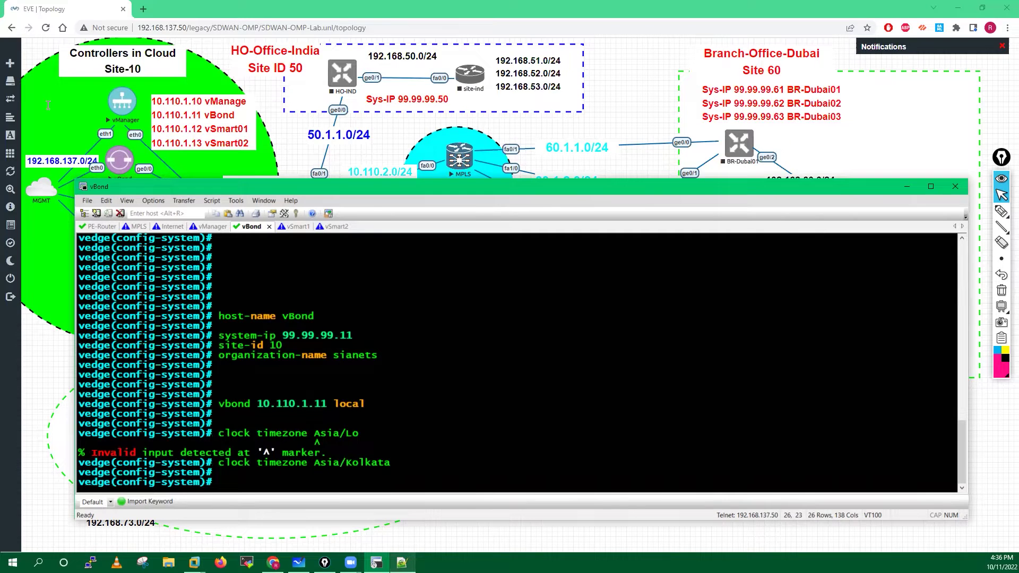
Check the entered host-name, site-id, timezone and vbond lines against the Notepad++ notes.
{"action": "left_click", "coordinate": [401, 562]}
{"action": "left_click_drag", "start_coordinate": [215, 106], "coordinate": [246, 121]}
{"action": "left_click", "coordinate": [57, 121]}
{"action": "left_click_drag", "start_coordinate": [65, 137], "coordinate": [184, 136]}
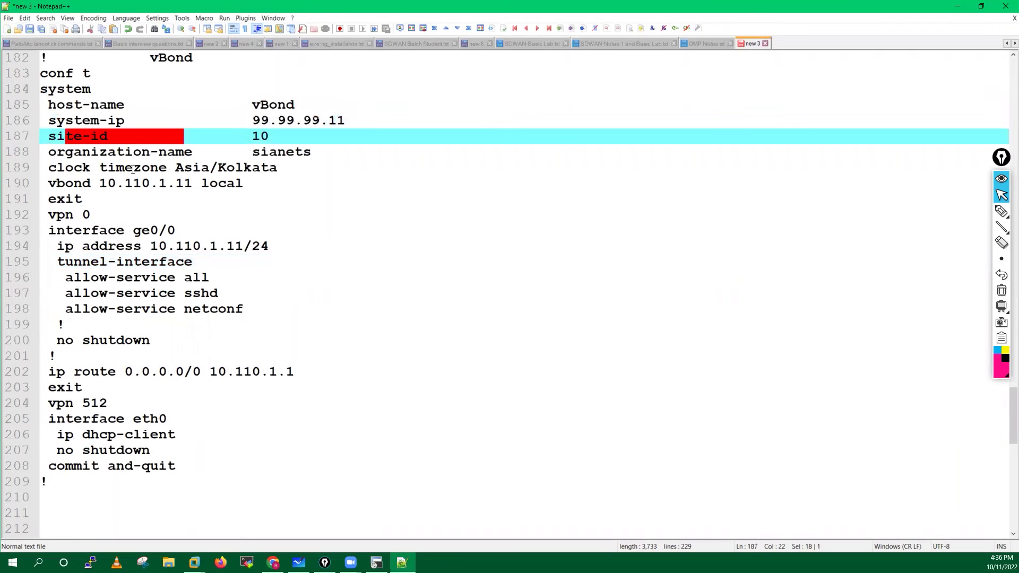
{"action": "left_click_drag", "start_coordinate": [59, 169], "coordinate": [280, 168]}
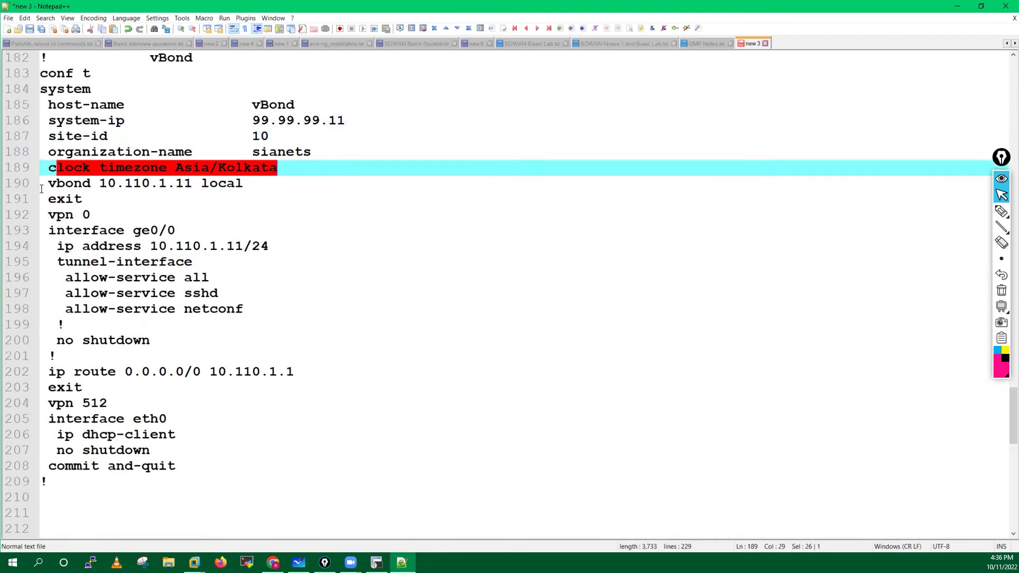
{"action": "left_click_drag", "start_coordinate": [163, 185], "coordinate": [47, 183]}
{"action": "key", "text": "alt+Tab"}
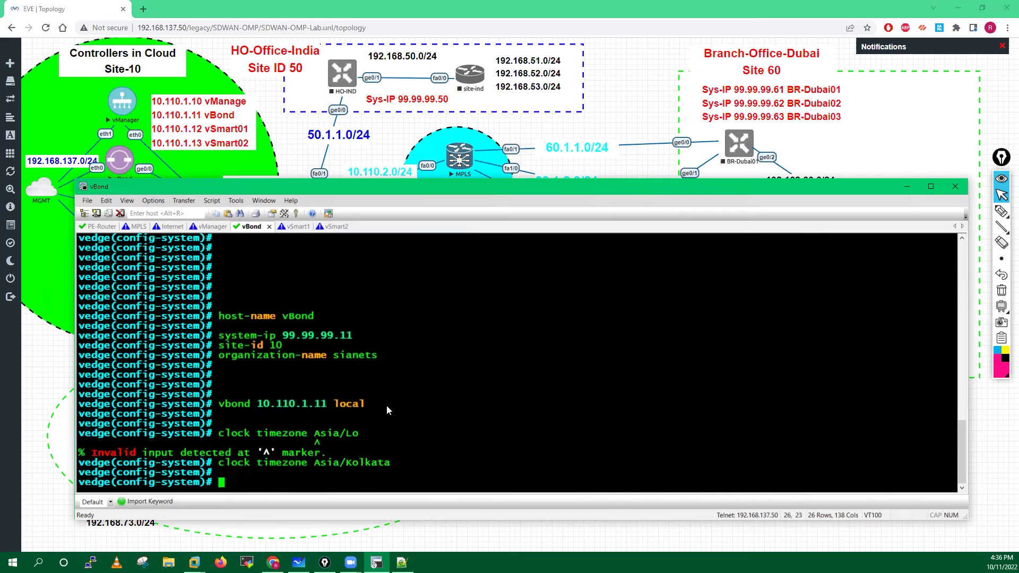
Leave system configuration, enter VPN 0 and bring interface ge0/0 up with no shutdown.
{"action": "type", "text": "exit"}
{"action": "key", "text": "Return"}
{"action": "key", "text": "Return"}
{"action": "key", "text": "Return"}
{"action": "key", "text": "Return"}
{"action": "type", "text": "vpn 0"}
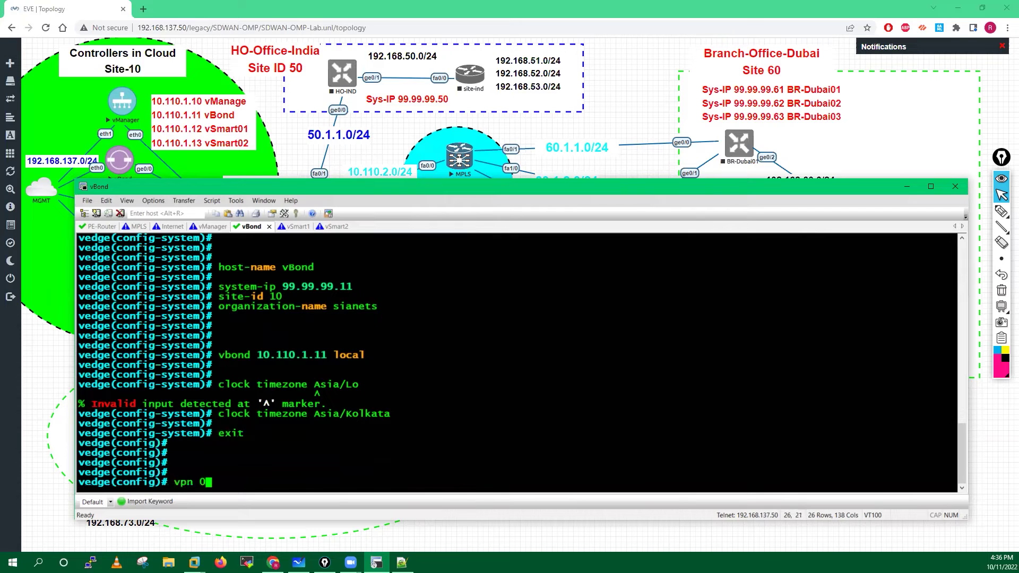
{"action": "key", "text": "Return"}
{"action": "key", "text": "Return"}
{"action": "key", "text": "Return"}
{"action": "key", "text": "Return"}
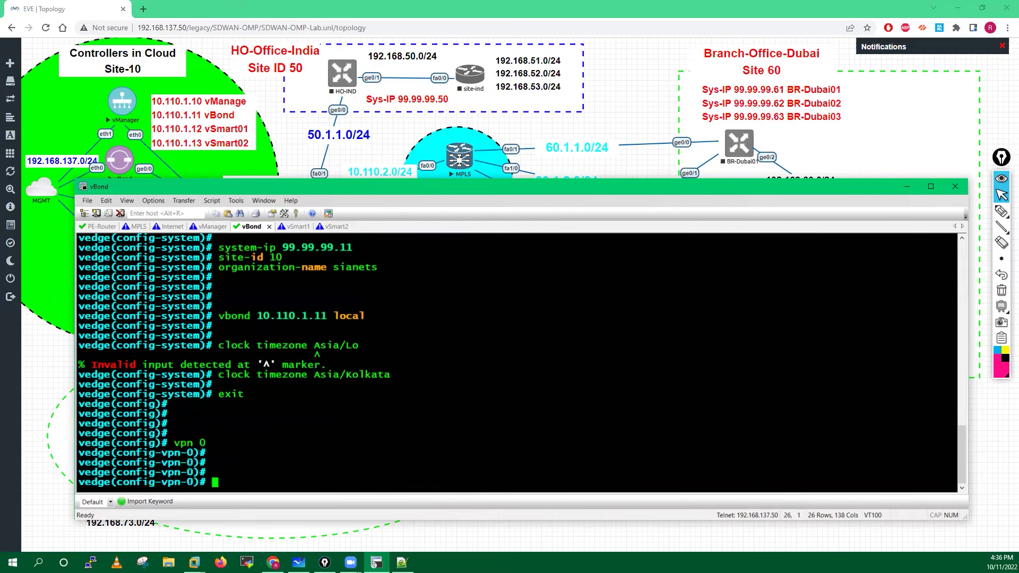
{"action": "type", "text": "interface"}
{"action": "left_click_drag", "start_coordinate": [295, 188], "coordinate": [303, 227]}
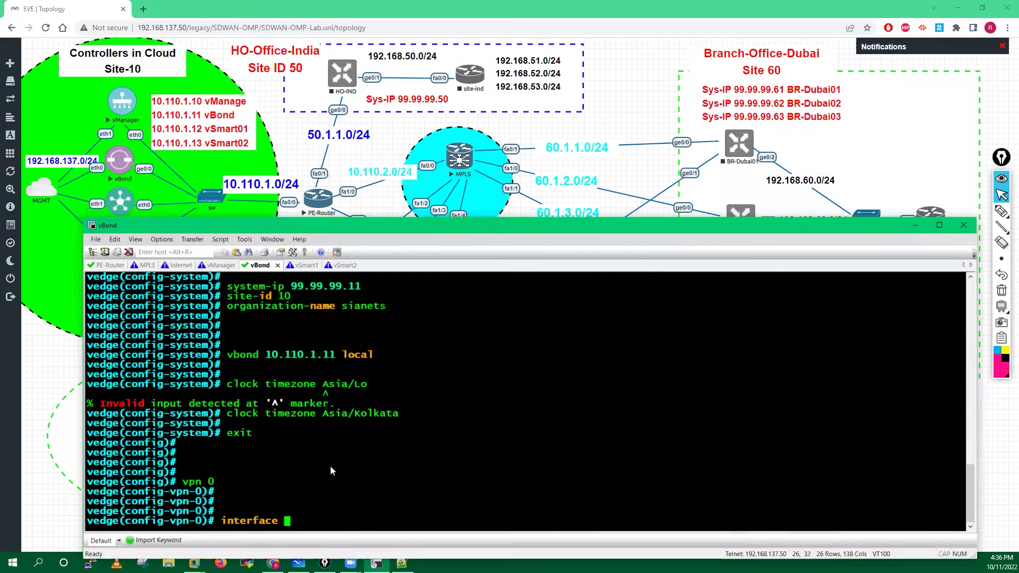
{"action": "type", "text": "g"}
{"action": "triple_click", "coordinate": [330, 470]}
{"action": "type", "text": "e0/"}
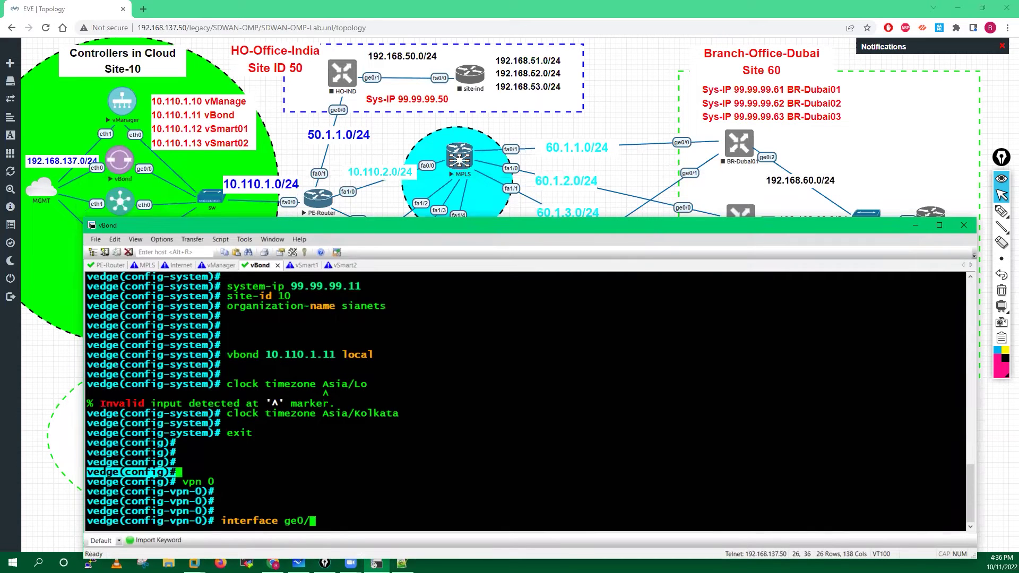
{"action": "type", "text": "0"}
{"action": "key", "text": "Return"}
{"action": "type", "text": "no sh"}
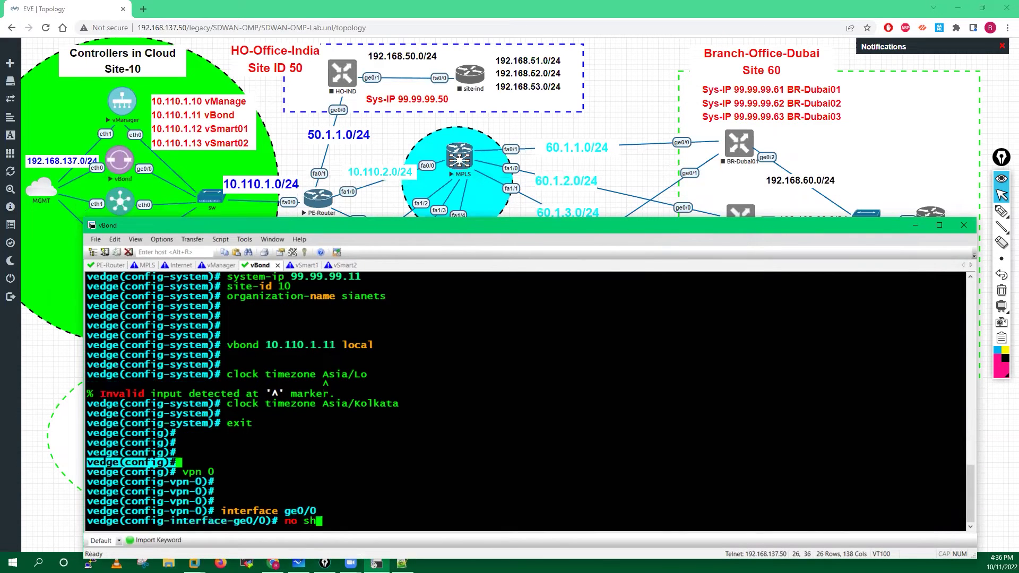
{"action": "type", "text": "utdown"}
{"action": "key", "text": "Return"}
Assign ip address 10.110.1.11/24 to ge0/0.
{"action": "type", "text": "i"}
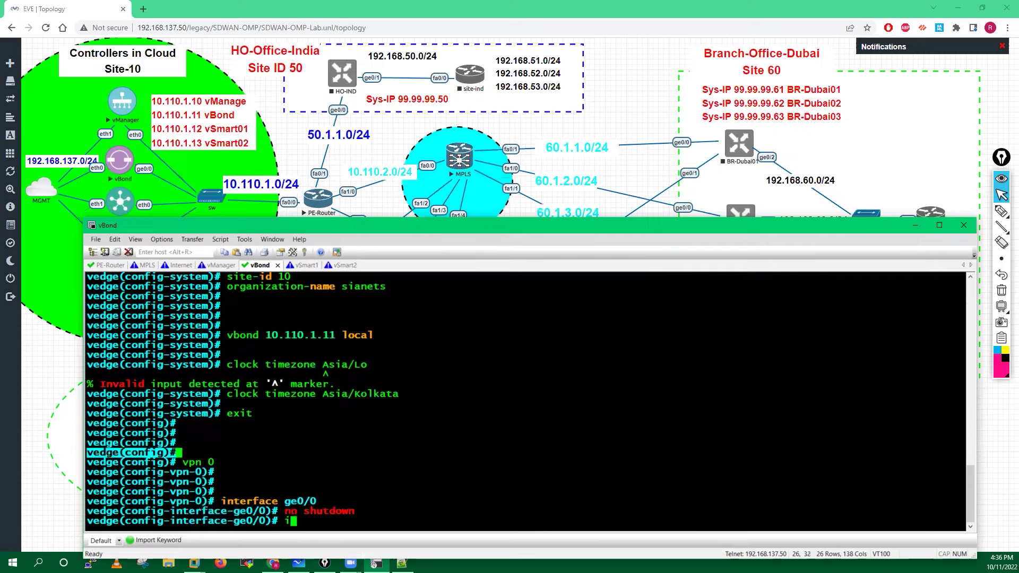
{"action": "type", "text": "p address 10.110.1.11"}
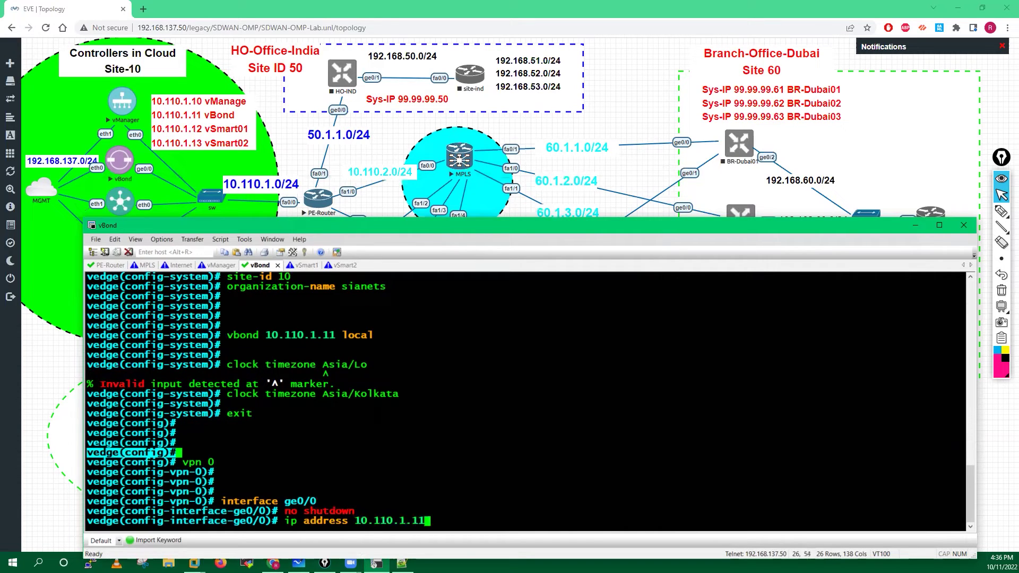
{"action": "type", "text": "/24"}
{"action": "left_click_drag", "start_coordinate": [355, 521], "coordinate": [372, 521]}
{"action": "left_click_drag", "start_coordinate": [441, 521], "coordinate": [449, 521]}
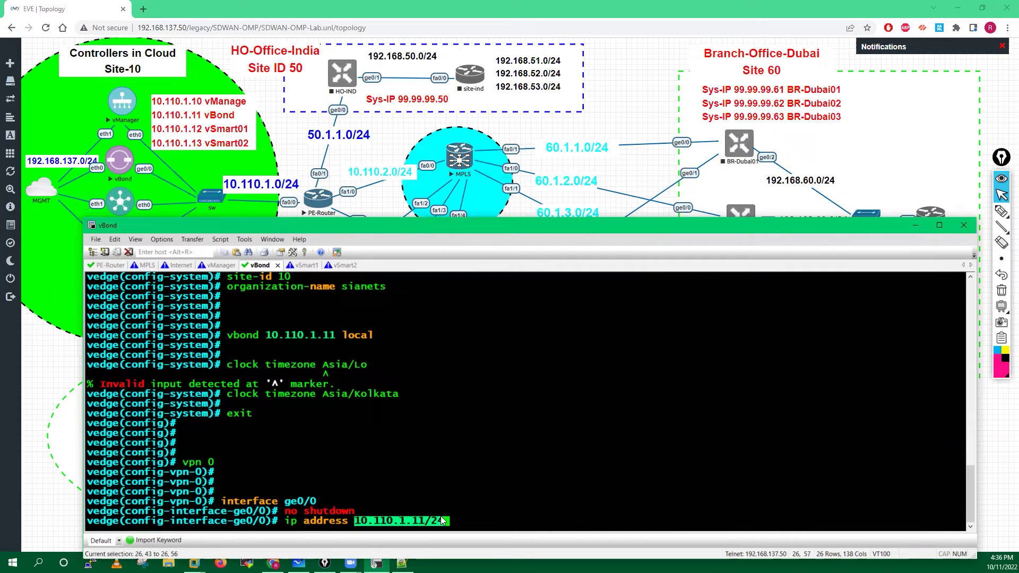
{"action": "left_click", "coordinate": [482, 422]}
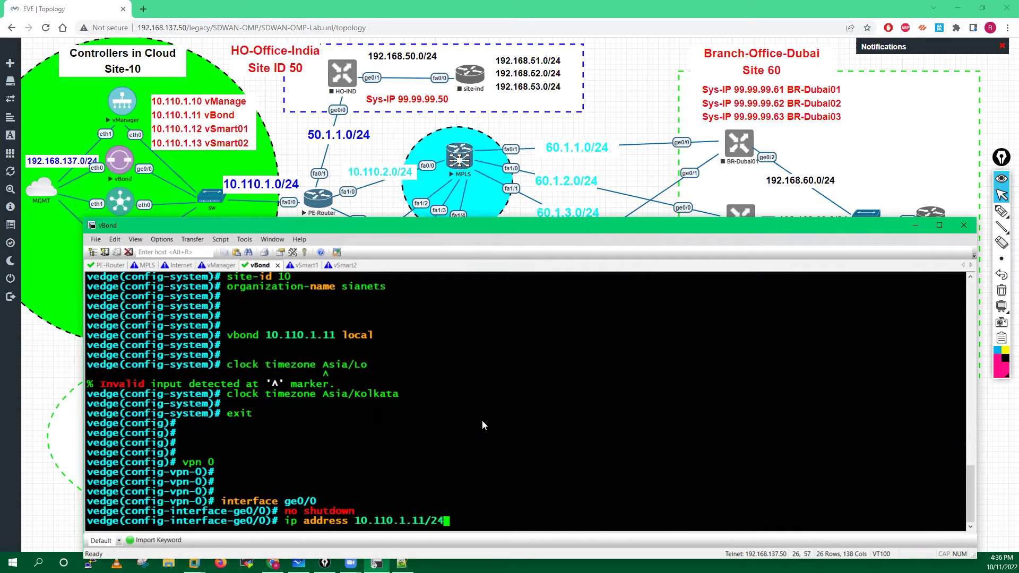
{"action": "key", "text": "Return"}
{"action": "key", "text": "Return"}
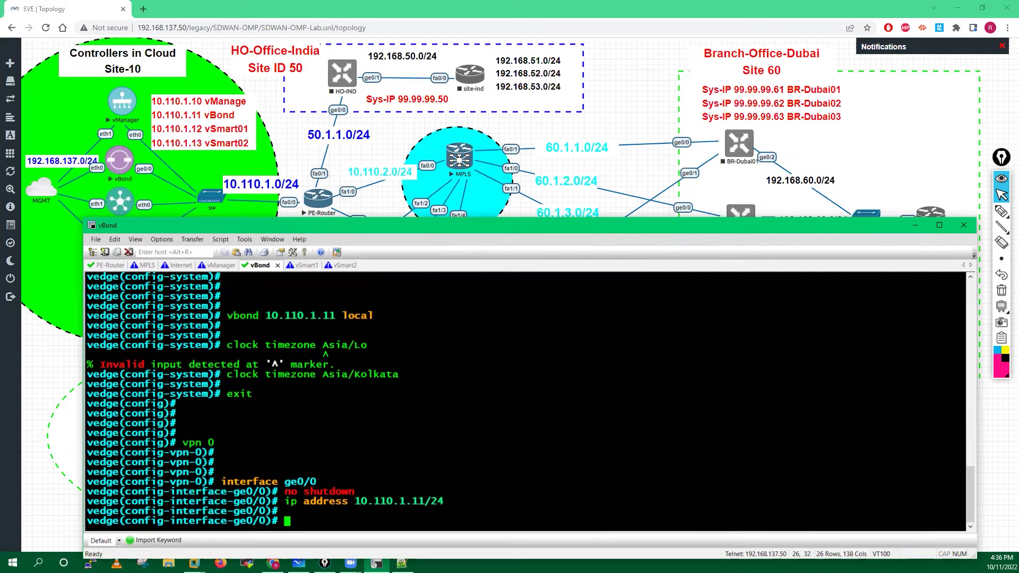
Create the ge0/0 tunnel-interface allowing the all and netconf services.
{"action": "type", "text": "tunnel-interface"}
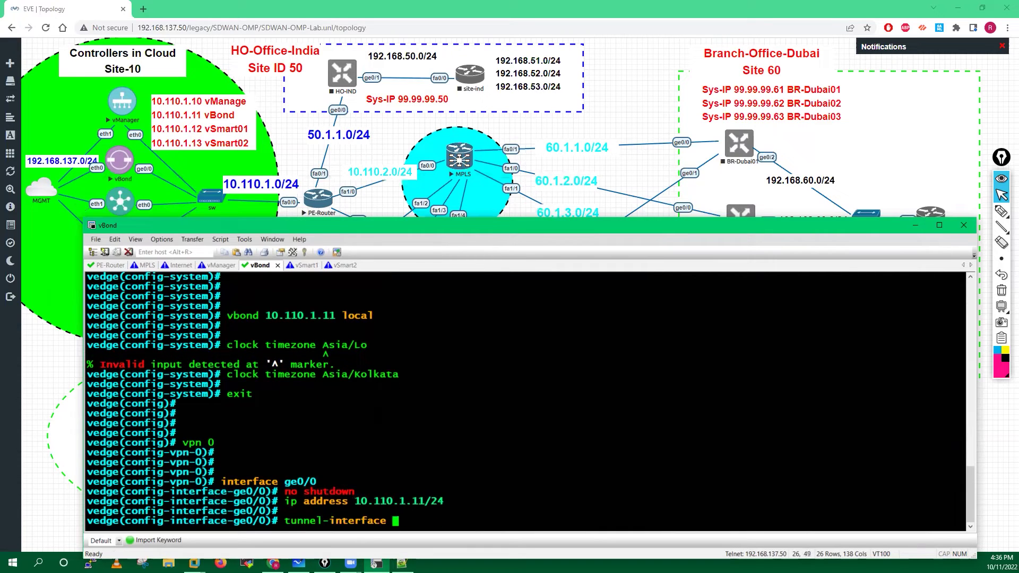
{"action": "key", "text": "Return"}
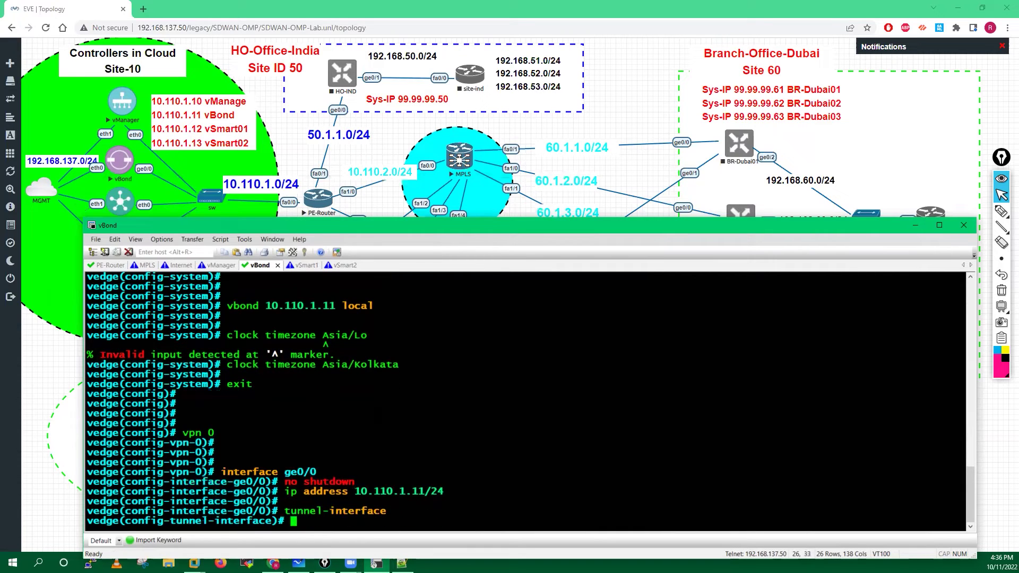
{"action": "type", "text": "allow-service "}
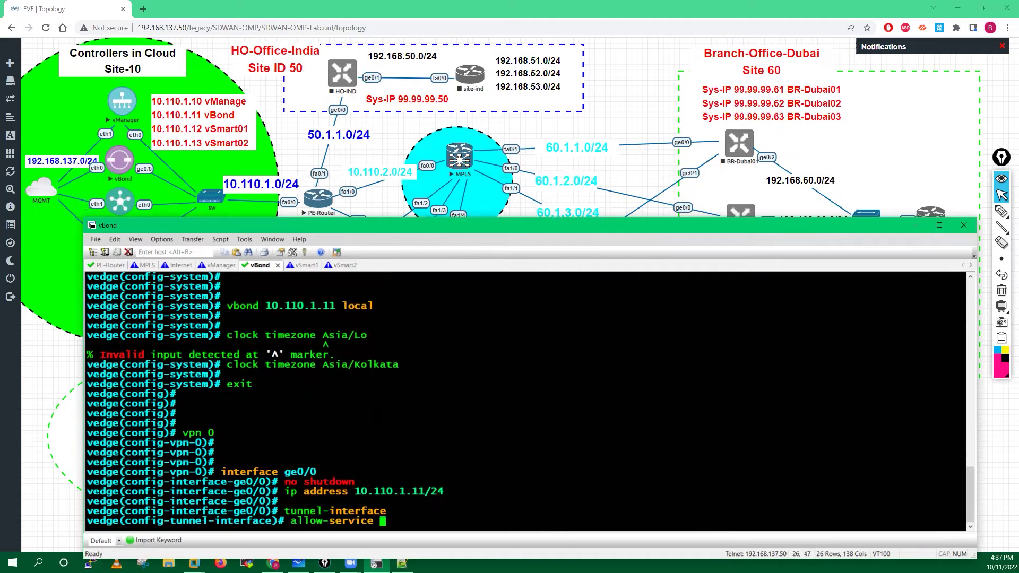
{"action": "type", "text": "all"}
{"action": "key", "text": "Return"}
{"action": "type", "text": "all"}
{"action": "key", "text": "Tab"}
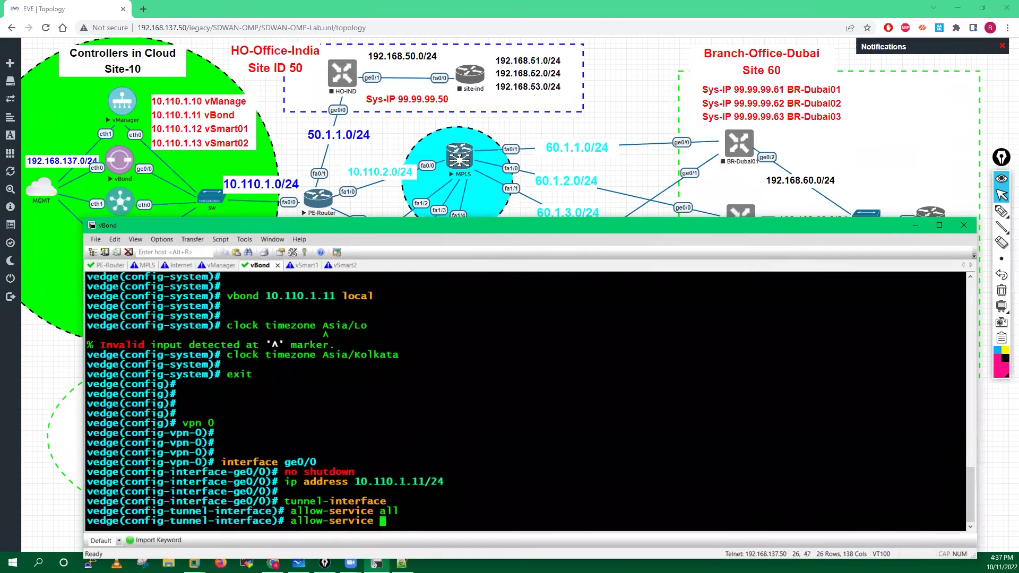
{"action": "type", "text": "ne"}
{"action": "key", "text": "Tab"}
{"action": "key", "text": "Return"}
Allow the sshd service on the tunnel and compare against the reference vBond notes.
{"action": "type", "text": "a"}
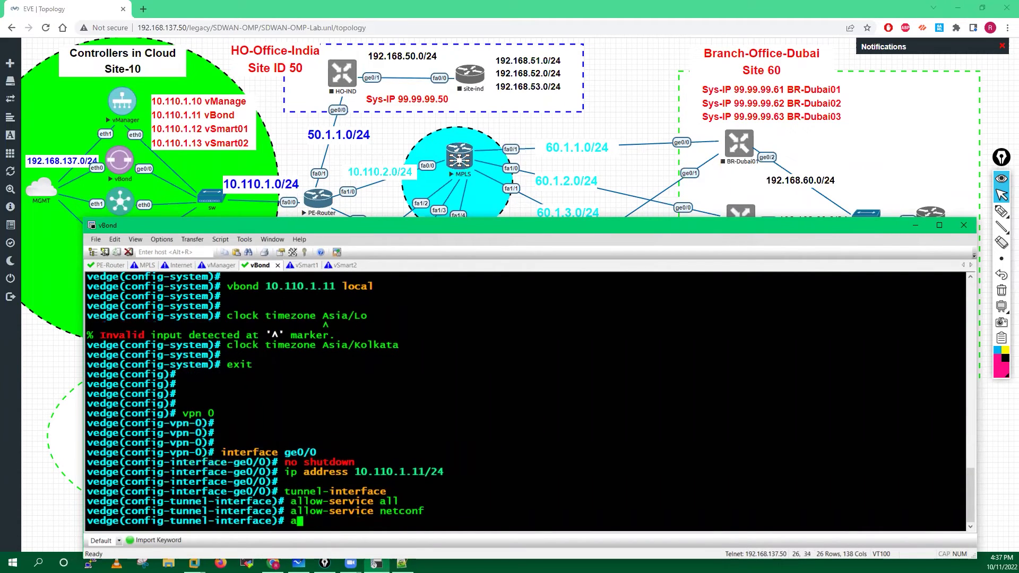
{"action": "key", "text": "Tab"}
{"action": "type", "text": "sshd"}
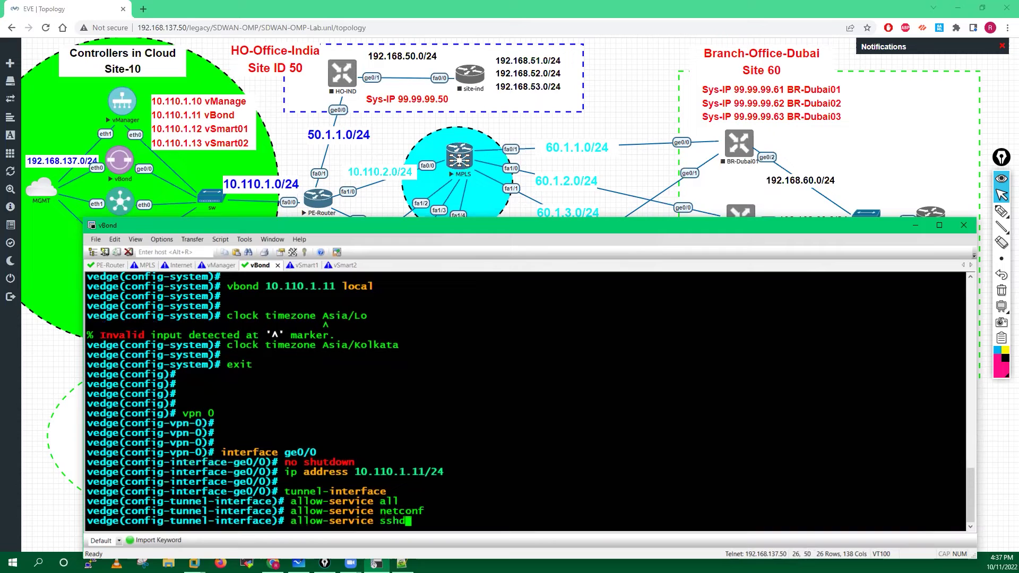
{"action": "key", "text": "Return"}
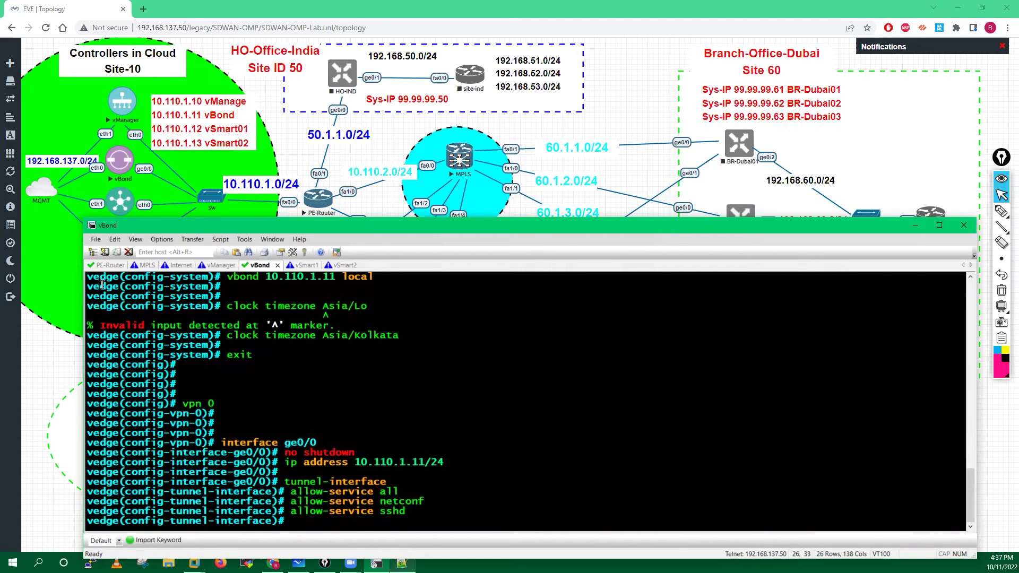
{"action": "key", "text": "alt+Tab"}
{"action": "left_click_drag", "start_coordinate": [65, 277], "coordinate": [250, 310]}
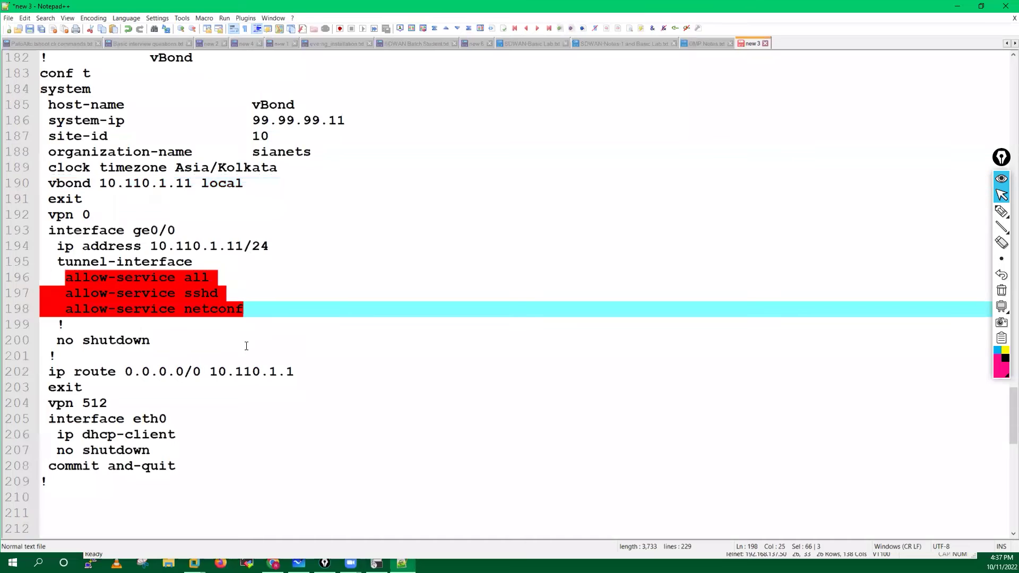
{"action": "key", "text": "alt+Tab"}
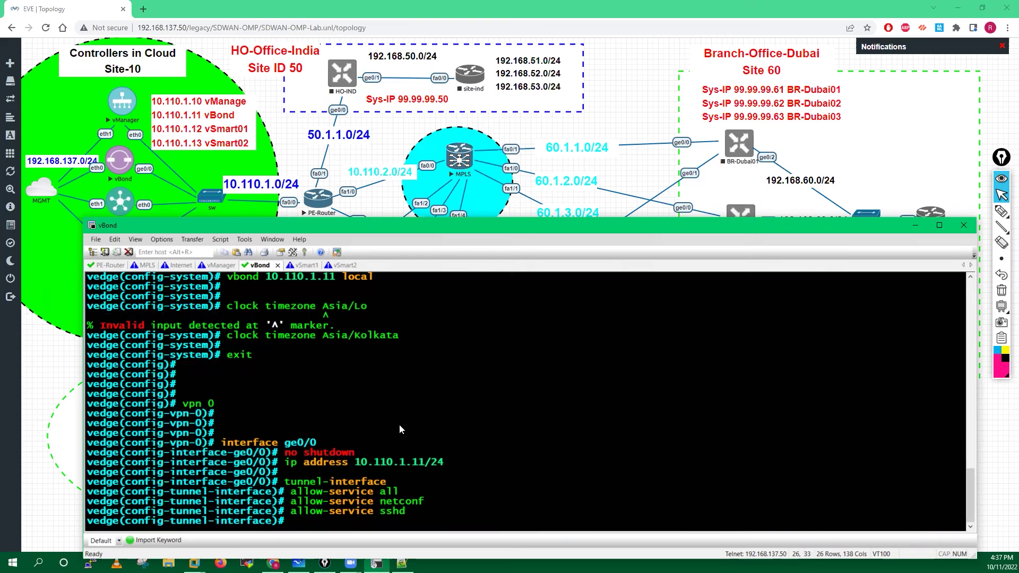
Exit the tunnel and ge0/0 settings and enter default route 0.0.0.0/0 via 10.110.1.11.
{"action": "type", "text": "exit"}
{"action": "key", "text": "Return"}
{"action": "key", "text": "Return"}
{"action": "key", "text": "Return"}
{"action": "key", "text": "Return"}
{"action": "type", "text": "ex"}
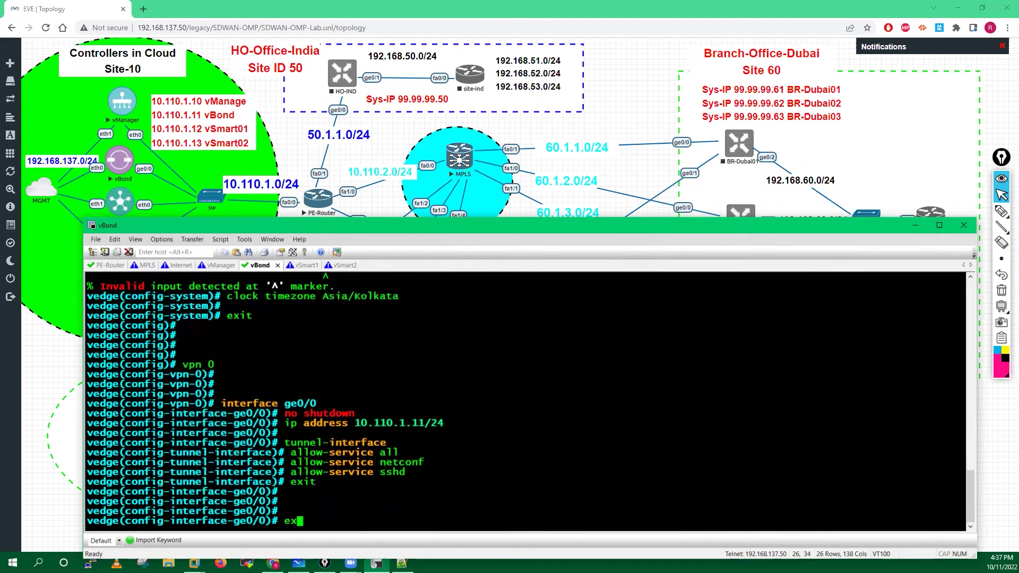
{"action": "type", "text": "it"}
{"action": "key", "text": "Return"}
{"action": "key", "text": "Return"}
{"action": "key", "text": "Return"}
{"action": "type", "text": "i"}
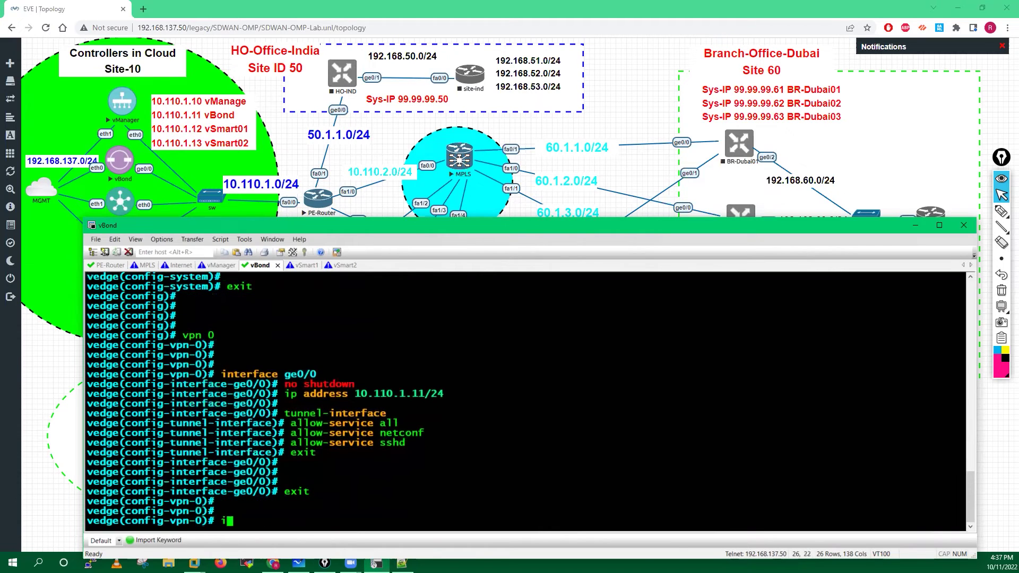
{"action": "type", "text": "p route 0.0.0.0/0 "}
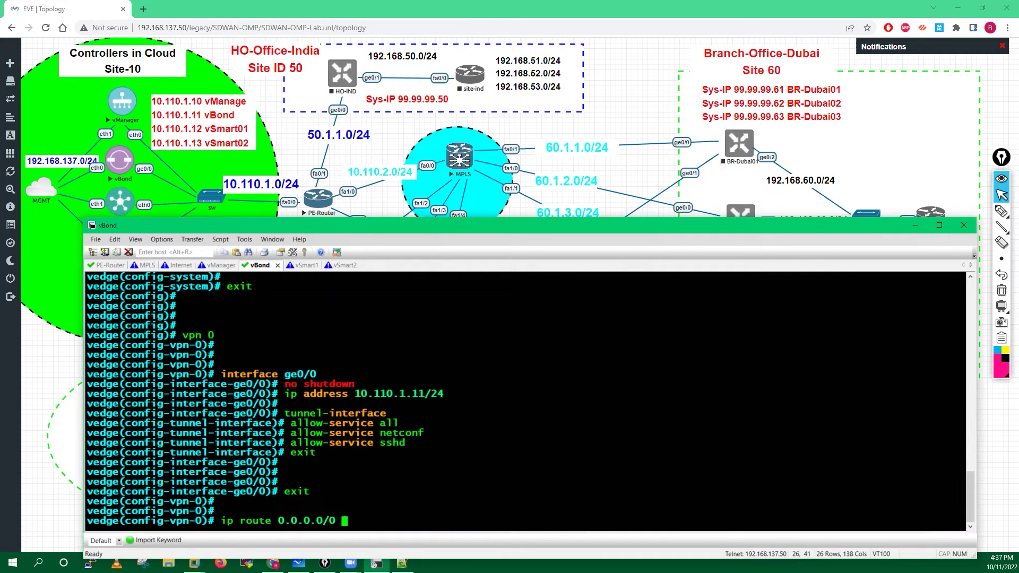
{"action": "type", "text": "10.110.1.11"}
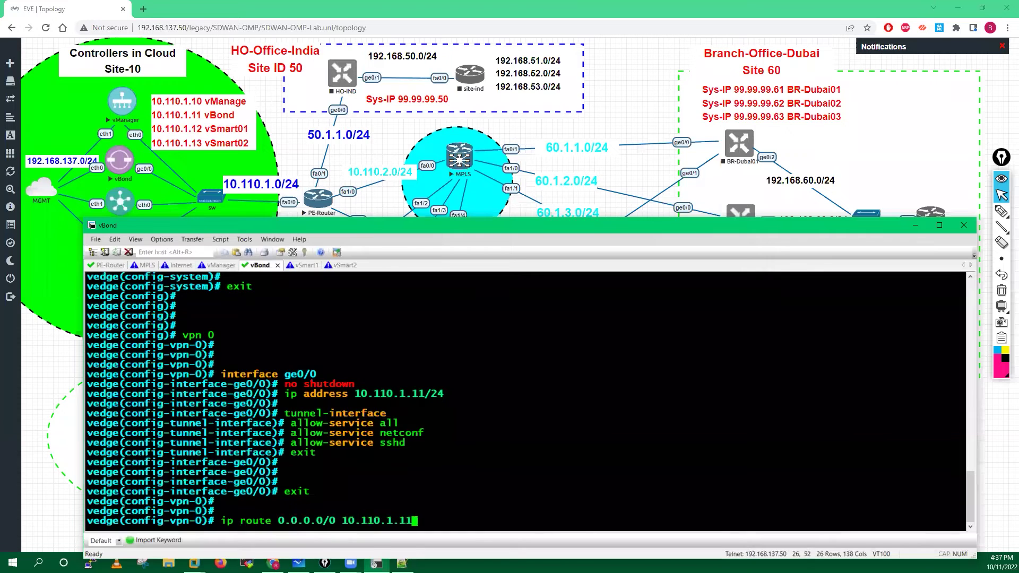
Apply the VPN 0 default route via 10.110.1.11, then move into VPN 512.
{"action": "key", "text": "Return"}
{"action": "key", "text": "Return"}
{"action": "key", "text": "Return"}
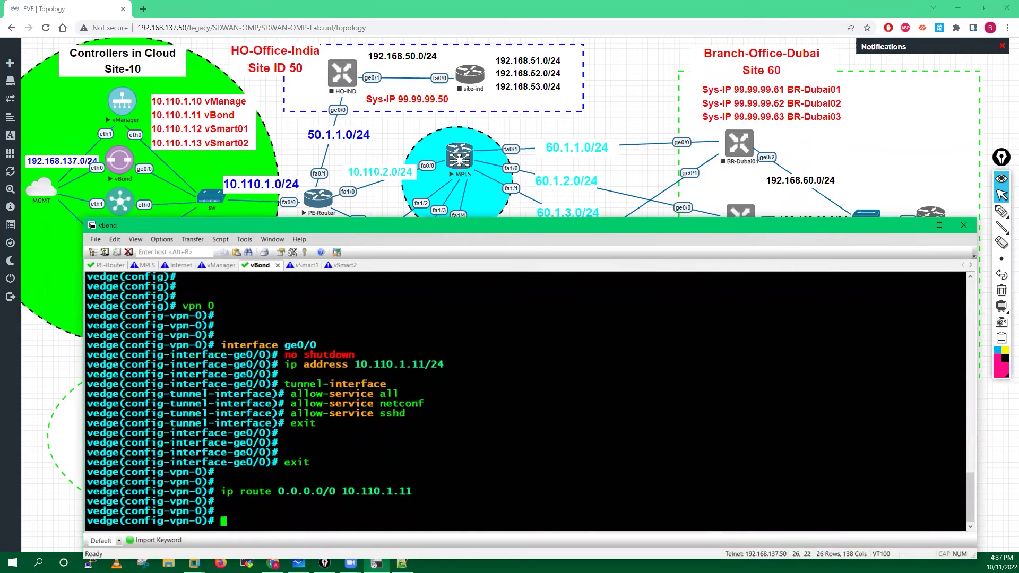
{"action": "type", "text": "ex"}
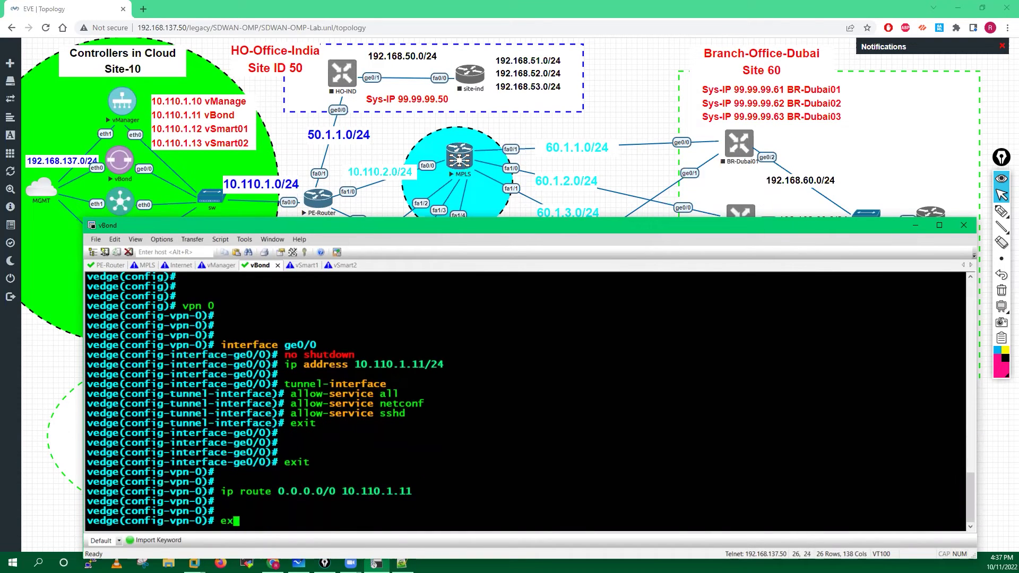
{"action": "type", "text": "it"}
{"action": "key", "text": "Return"}
{"action": "key", "text": "Return"}
{"action": "key", "text": "Return"}
{"action": "key", "text": "Return"}
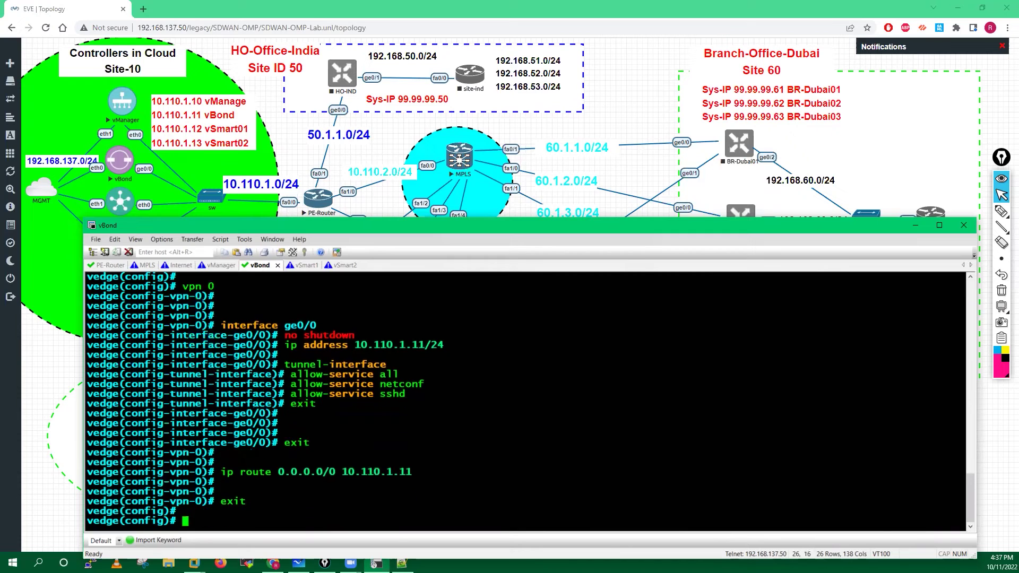
{"action": "type", "text": "vpn 512"}
{"action": "key", "text": "Return"}
Make VPN 512 interface eth0 a DHCP client and enable it with no shutdown.
{"action": "type", "text": "interface "}
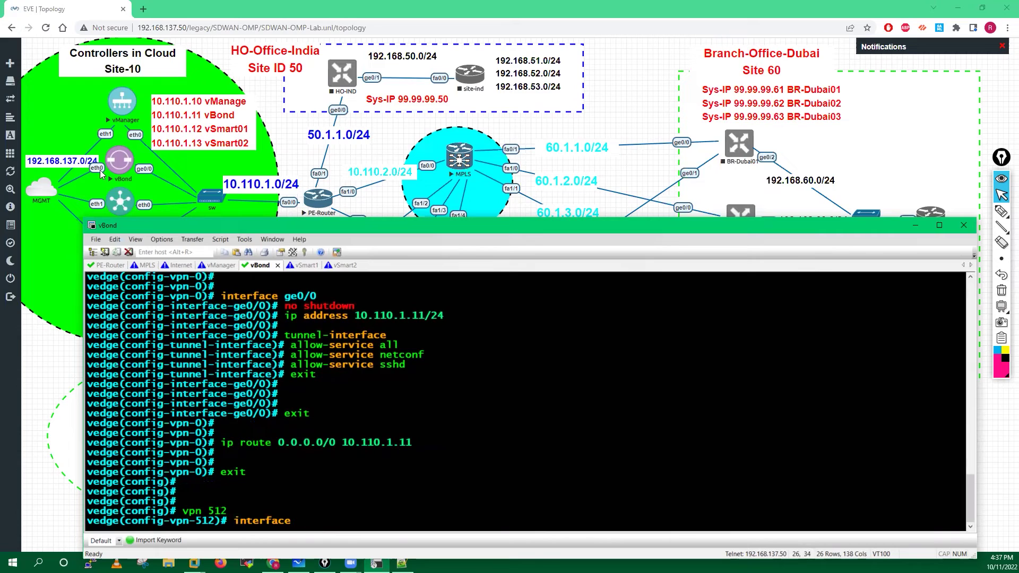
{"action": "type", "text": "eth0"}
{"action": "key", "text": "Return"}
{"action": "type", "text": "ip "}
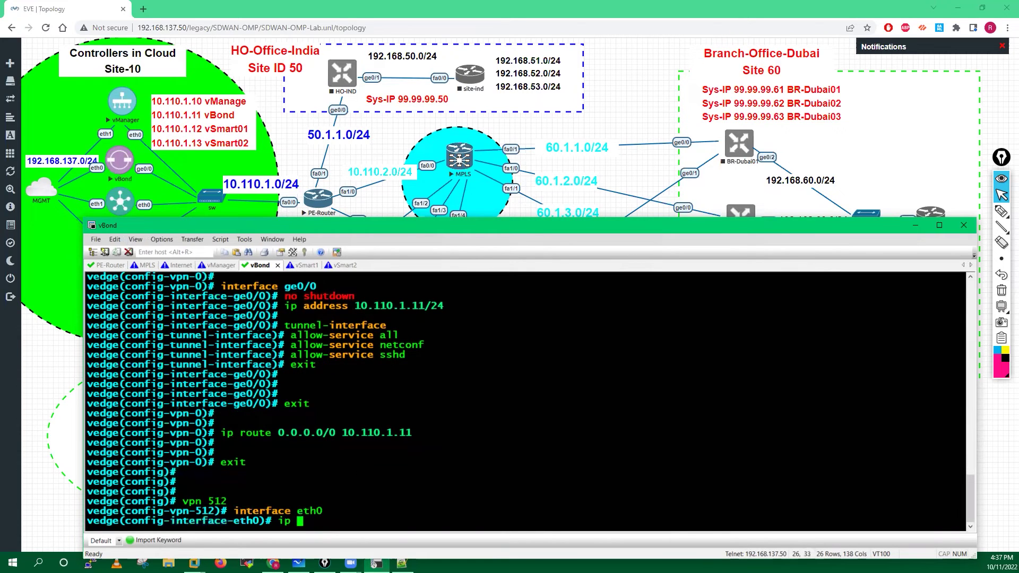
{"action": "type", "text": "address dh"}
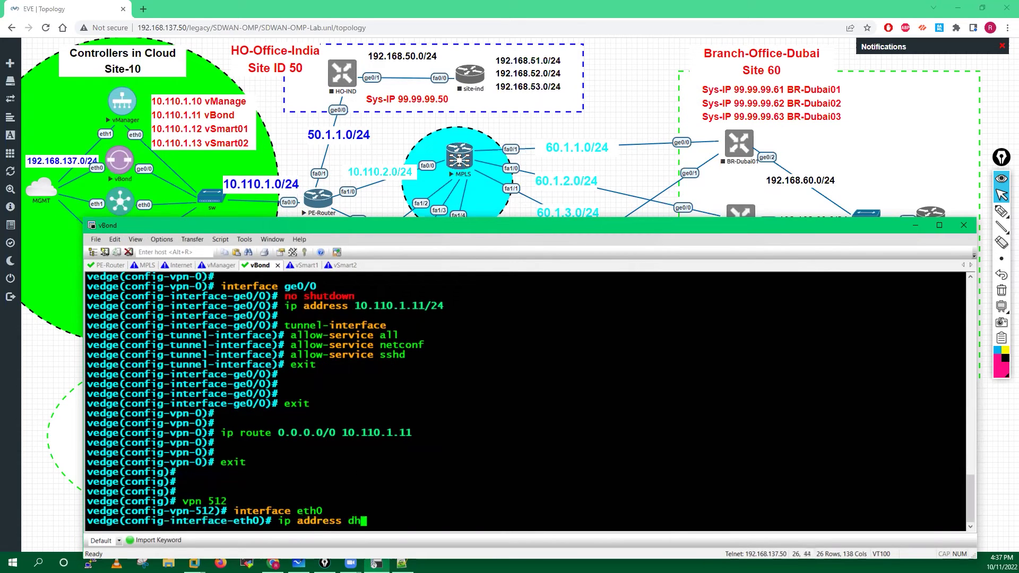
{"action": "key", "text": "BackSpace"}
{"action": "key", "text": "BackSpace"}
{"action": "key", "text": "BackSpace"}
{"action": "key", "text": "BackSpace"}
{"action": "key", "text": "BackSpace"}
{"action": "key", "text": "BackSpace"}
{"action": "key", "text": "BackSpace"}
{"action": "key", "text": "BackSpace"}
{"action": "key", "text": "BackSpace"}
{"action": "key", "text": "BackSpace"}
{"action": "key", "text": "BackSpace"}
{"action": "type", "text": "dhcp-client"}
{"action": "key", "text": "Return"}
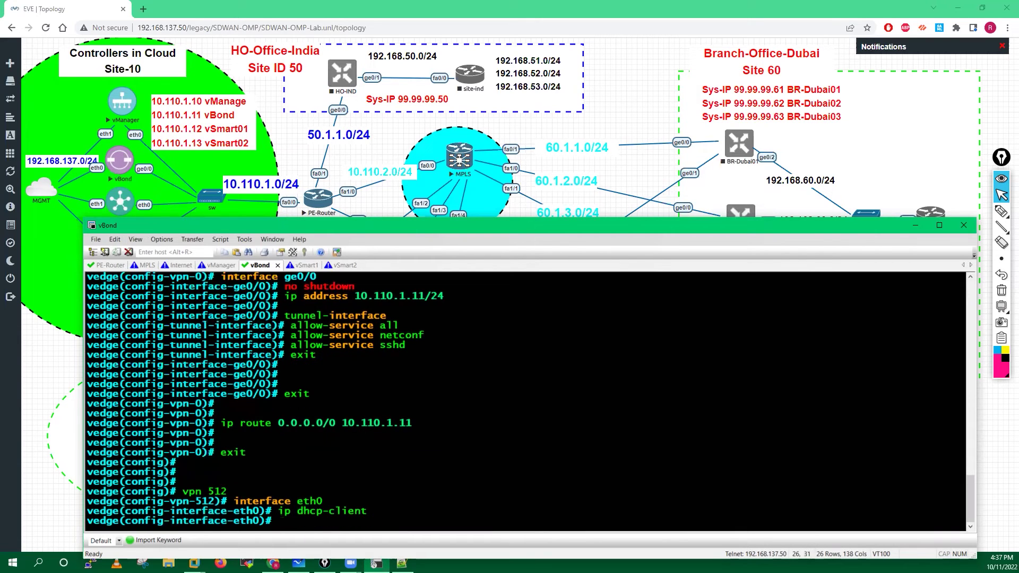
{"action": "type", "text": "no shutdown"}
{"action": "key", "text": "Return"}
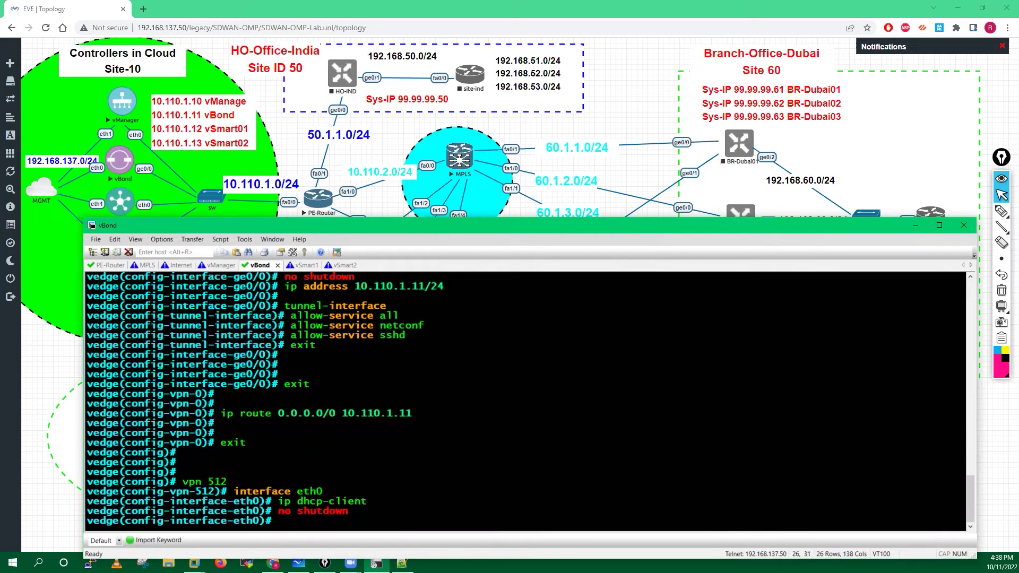
Leave eth0 and VPN 512 and return to the VPN 0 configuration.
{"action": "type", "text": "exit"}
{"action": "key", "text": "Return"}
{"action": "key", "text": "Return"}
{"action": "key", "text": "Return"}
{"action": "key", "text": "Return"}
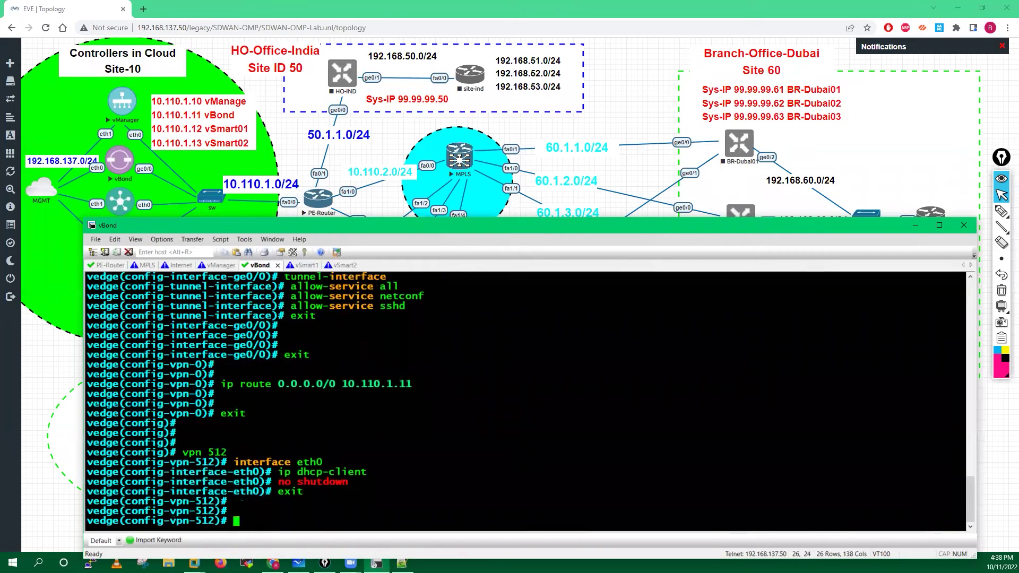
{"action": "key", "text": "Return"}
{"action": "key", "text": "Return"}
{"action": "type", "text": "exit"}
{"action": "key", "text": "Return"}
{"action": "key", "text": "Return"}
{"action": "key", "text": "Return"}
{"action": "type", "text": "vpn 0"}
{"action": "key", "text": "Return"}
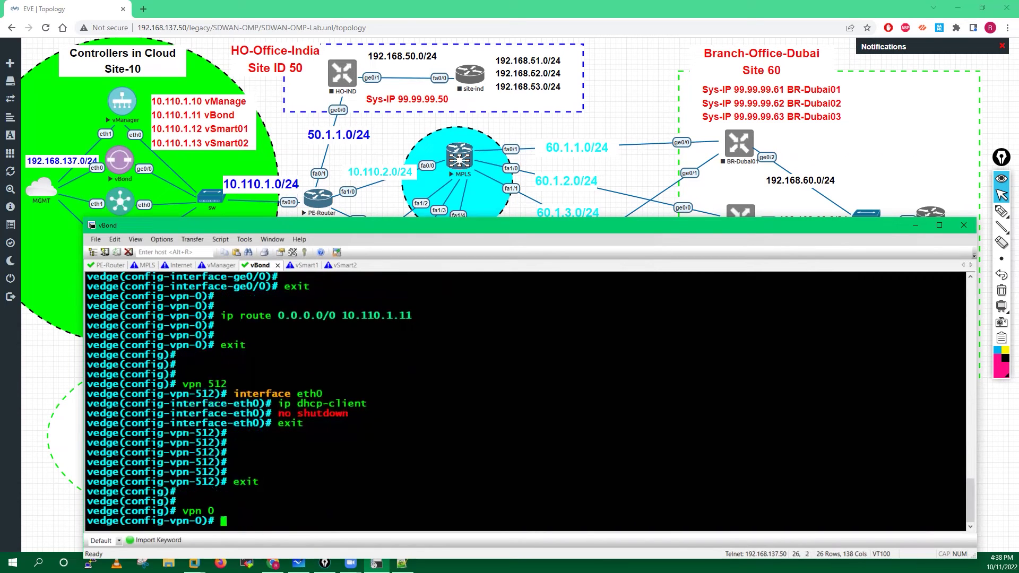
Set DNS server 8.8.8.8 in VPN 0, exit, and run commit and-quit.
{"action": "type", "text": "dns"}
{"action": "type", "text": " ?"}
{"action": "type", "text": "8.8.8.8"}
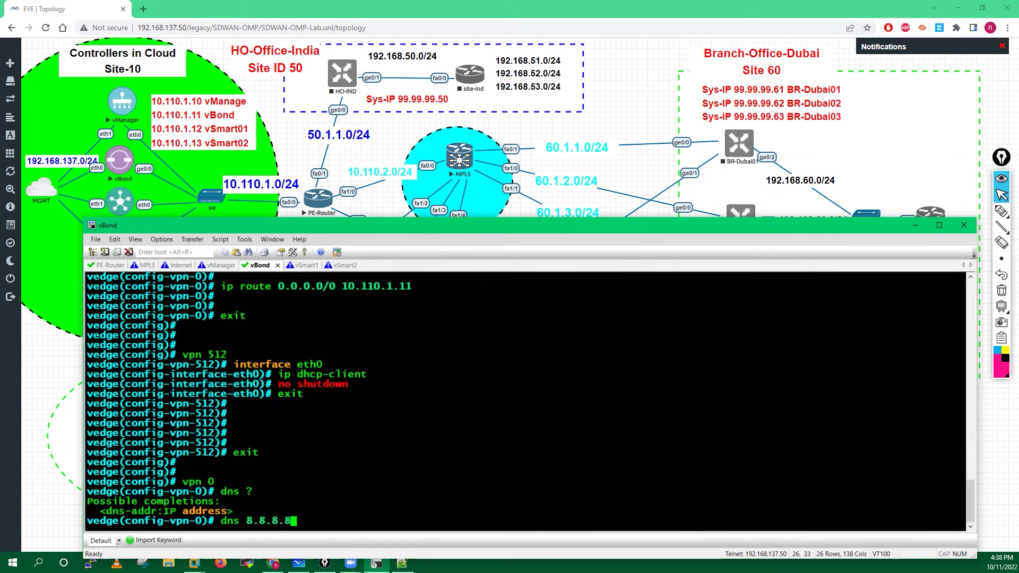
{"action": "key", "text": "Return"}
{"action": "type", "text": "exit"}
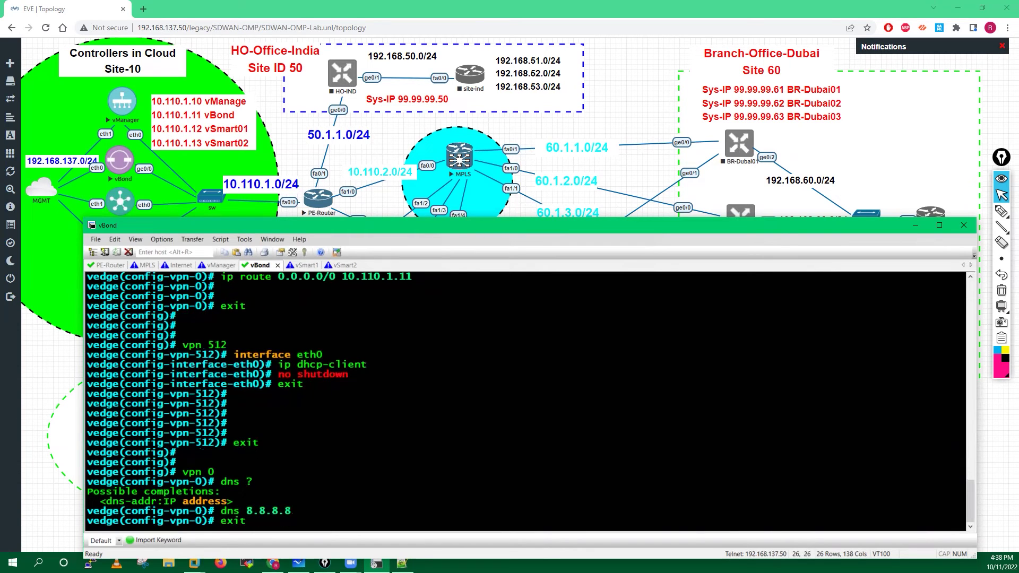
{"action": "key", "text": "Return"}
{"action": "key", "text": "Return"}
{"action": "key", "text": "Return"}
{"action": "type", "text": "commit and-quit"}
{"action": "key", "text": "Return"}
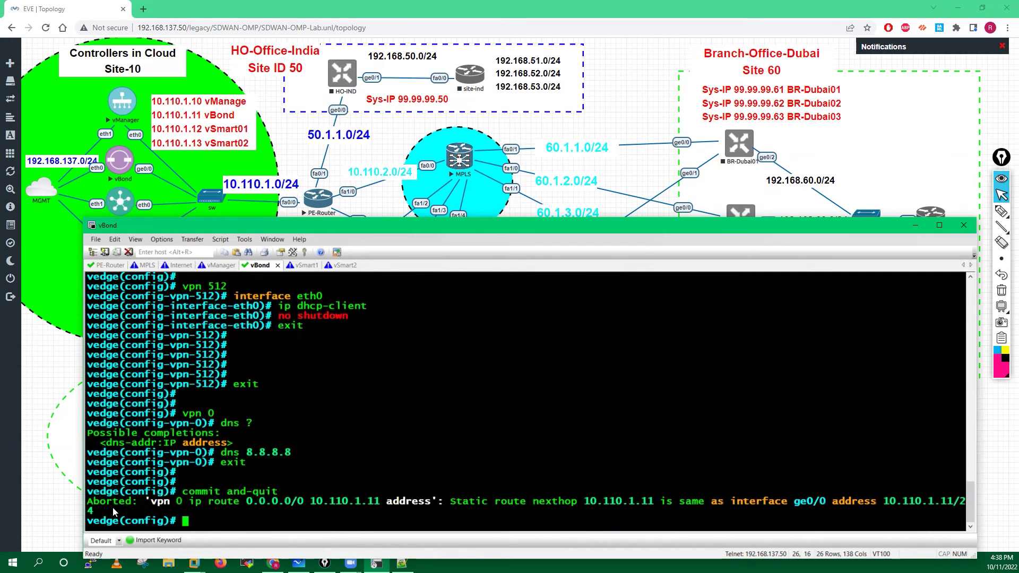
Copy the faulty route from the error and remove the VPN 0 default route via 10.110.1.11.
{"action": "left_click_drag", "start_coordinate": [150, 501], "coordinate": [491, 501]}
{"action": "left_click", "coordinate": [455, 441]}
{"action": "scroll", "coordinate": [454, 438], "scroll_direction": "up", "scroll_amount": 4}
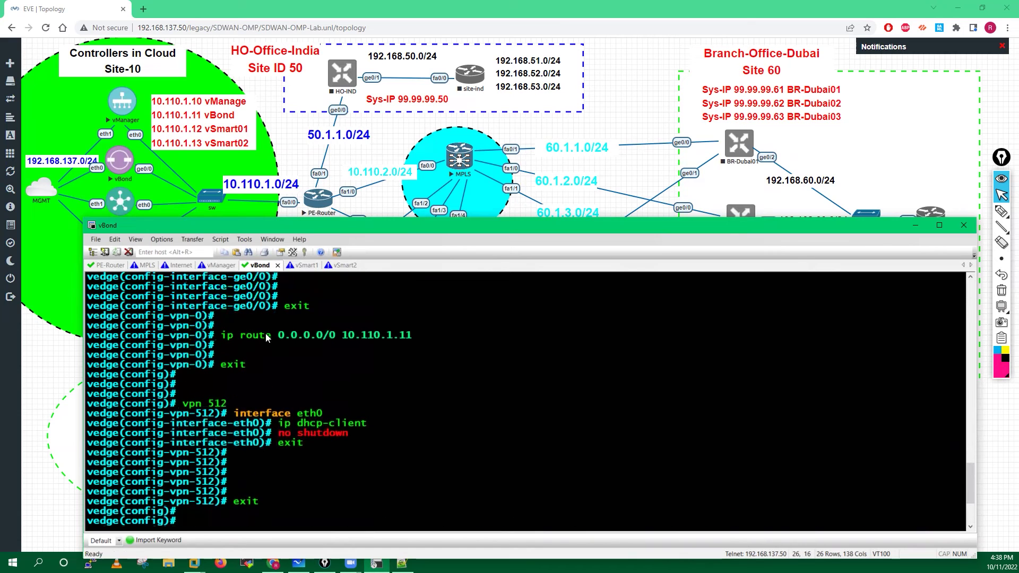
{"action": "left_click_drag", "start_coordinate": [226, 338], "coordinate": [411, 340]}
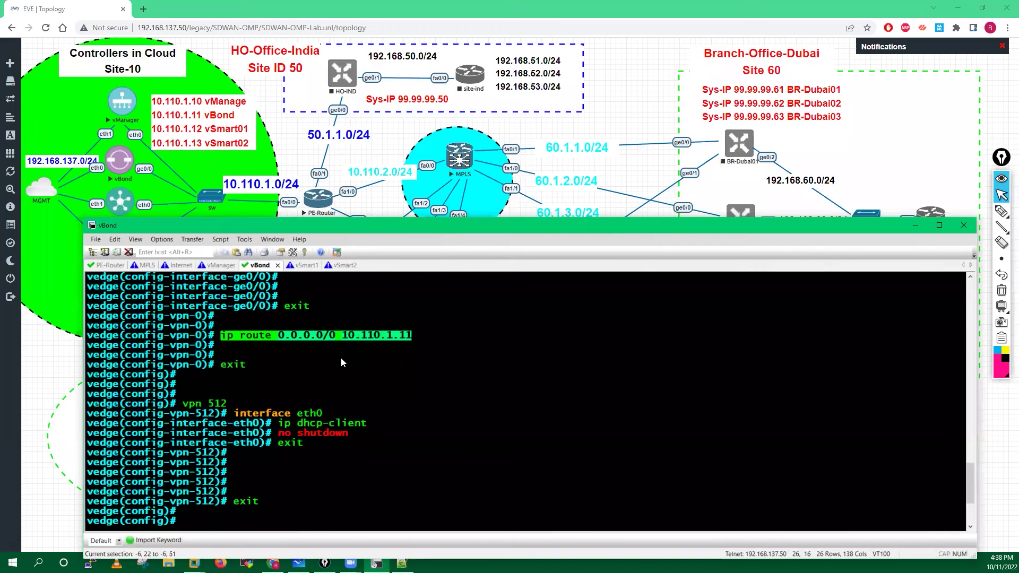
{"action": "scroll", "coordinate": [353, 373], "scroll_direction": "down", "scroll_amount": 4}
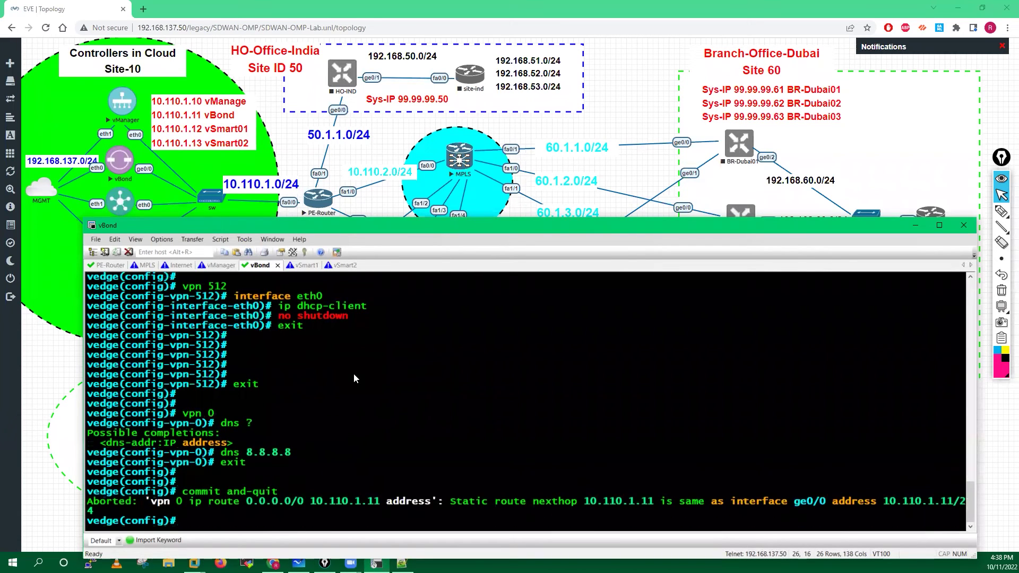
{"action": "type", "text": "vpn 0"}
{"action": "key", "text": "Return"}
{"action": "type", "text": "no"}
{"action": "right_click", "coordinate": [418, 392]}
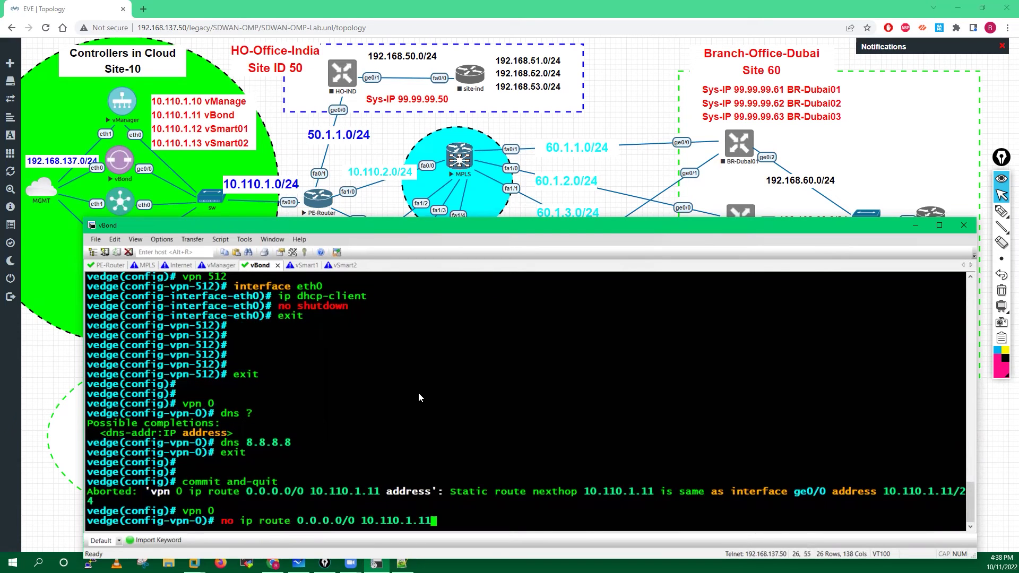
{"action": "key", "text": "Return"}
Add default route 0.0.0.0/0 via 10.110.1.1 and commit the configuration with commit and-quit.
{"action": "key", "text": "Up"}
{"action": "key", "text": "BackSpace"}
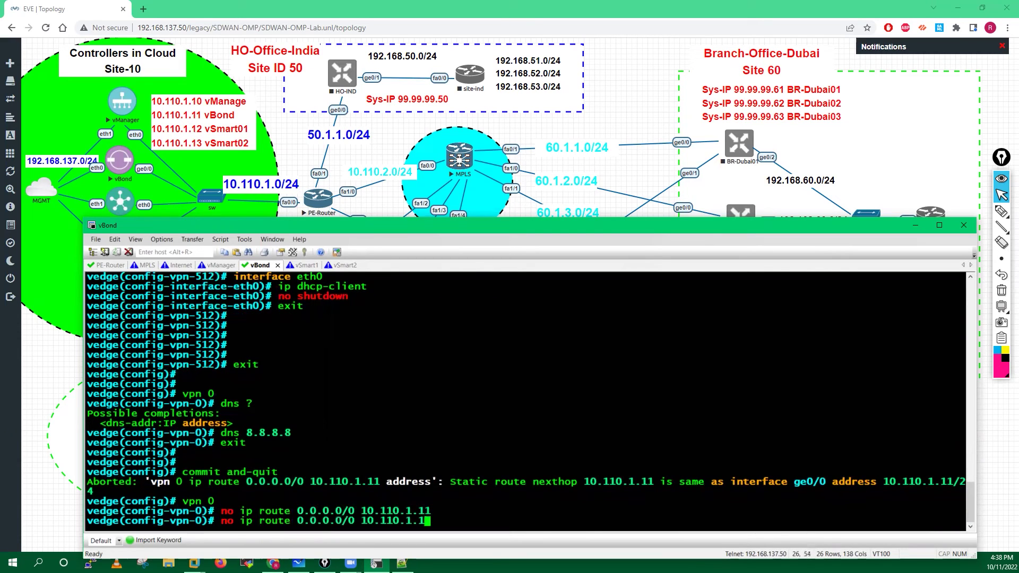
{"action": "key", "text": "Return"}
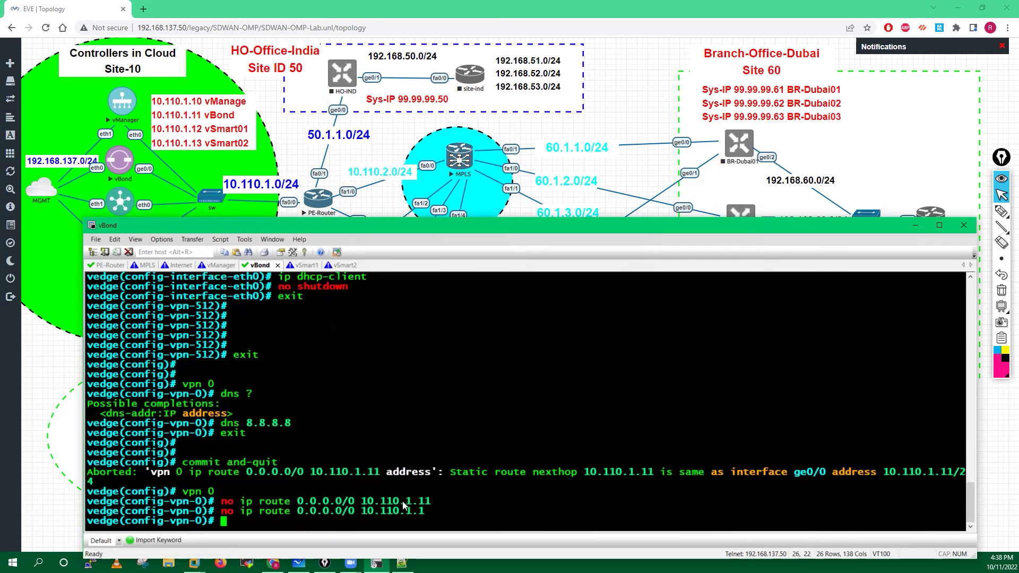
{"action": "key", "text": "Up"}
{"action": "key", "text": "Left"}
{"action": "key", "text": "Left"}
{"action": "key", "text": "Left"}
{"action": "key", "text": "Left"}
{"action": "key", "text": "Left"}
{"action": "key", "text": "Left"}
{"action": "key", "text": "Left"}
{"action": "key", "text": "Left"}
{"action": "key", "text": "Left"}
{"action": "key", "text": "Left"}
{"action": "key", "text": "Left"}
{"action": "key", "text": "Left"}
{"action": "key", "text": "Left"}
{"action": "key", "text": "Left"}
{"action": "key", "text": "Left"}
{"action": "key", "text": "Left"}
{"action": "key", "text": "Left"}
{"action": "key", "text": "Left"}
{"action": "key", "text": "Left"}
{"action": "key", "text": "Left"}
{"action": "key", "text": "Left"}
{"action": "key", "text": "Left"}
{"action": "key", "text": "Left"}
{"action": "key", "text": "Left"}
{"action": "key", "text": "Left"}
{"action": "key", "text": "Left"}
{"action": "key", "text": "Left"}
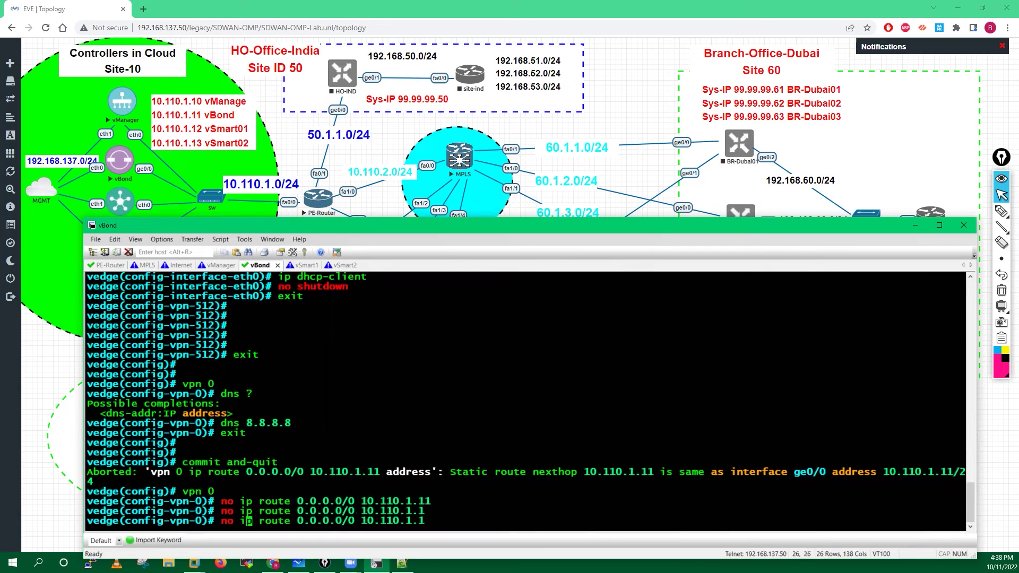
{"action": "key", "text": "BackSpace"}
{"action": "key", "text": "BackSpace"}
{"action": "key", "text": "BackSpace"}
{"action": "key", "text": "Return"}
{"action": "key", "text": "Return"}
{"action": "key", "text": "Return"}
{"action": "key", "text": "Return"}
{"action": "type", "text": "commit and-quit"}
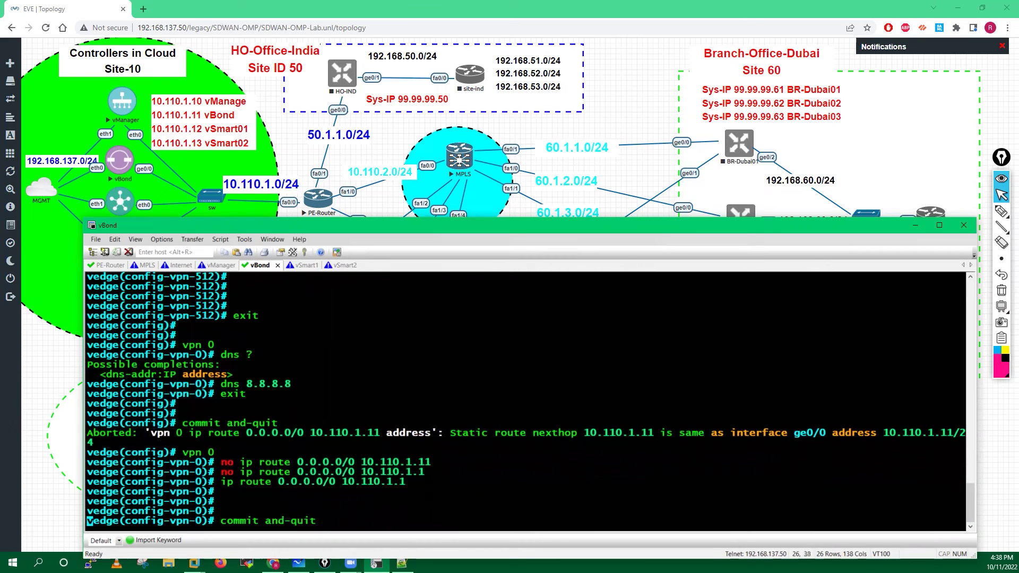
{"action": "key", "text": "Return"}
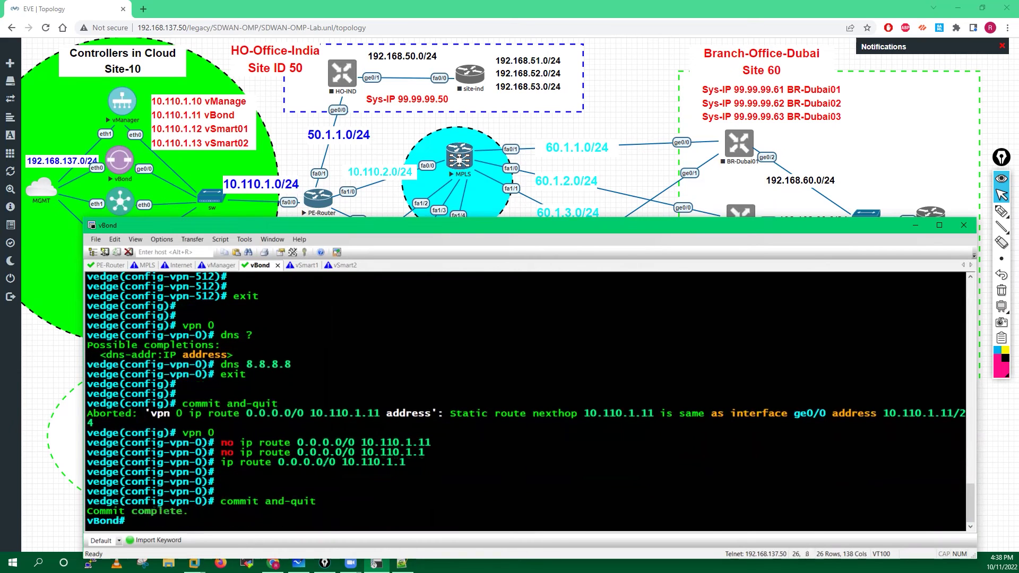
{"action": "key", "text": "Return"}
{"action": "key", "text": "Return"}
{"action": "key", "text": "Return"}
{"action": "key", "text": "Return"}
{"action": "key", "text": "Return"}
{"action": "key", "text": "Return"}
{"action": "key", "text": "Return"}
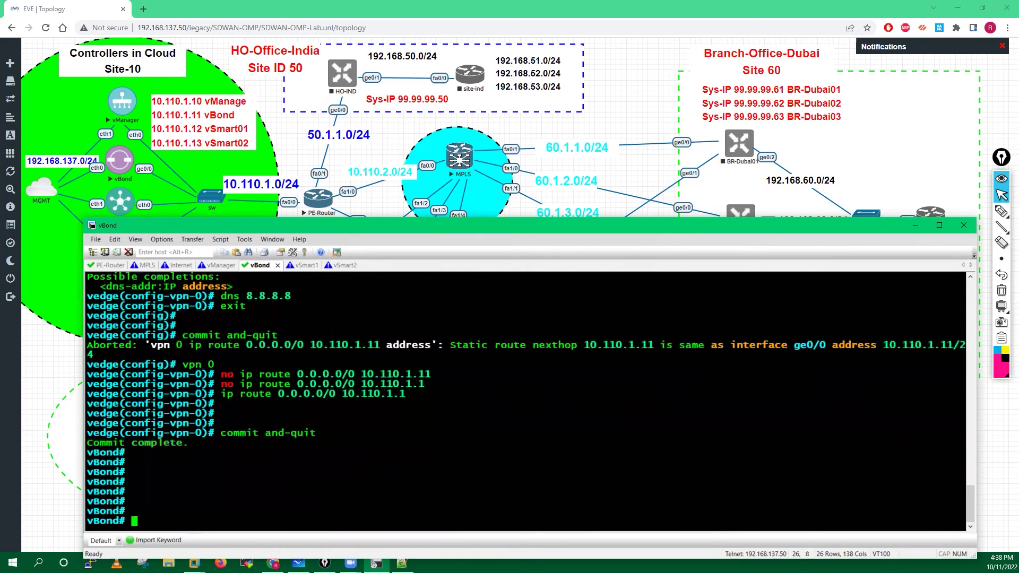
Ping 8.8.8.8 from vBond and stop it with Ctrl+C.
{"action": "type", "text": "ping 8.8.8.8"}
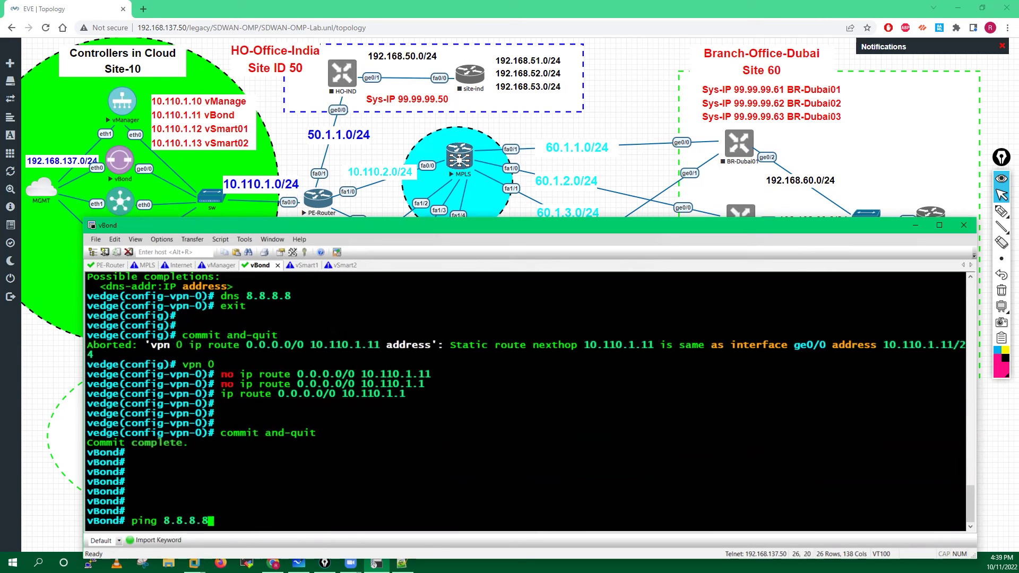
{"action": "key", "text": "Return"}
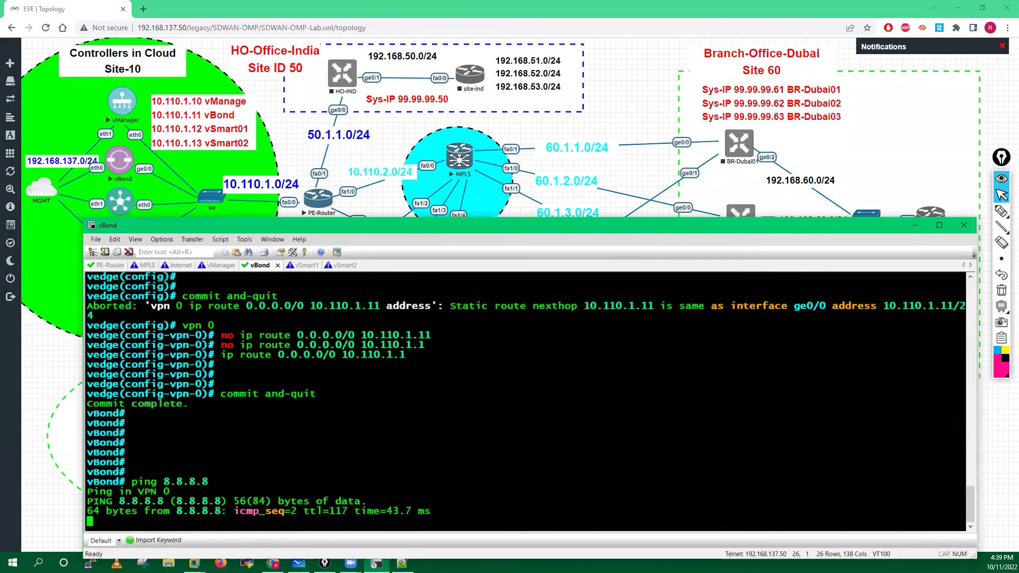
{"action": "key", "text": "ctrl+c"}
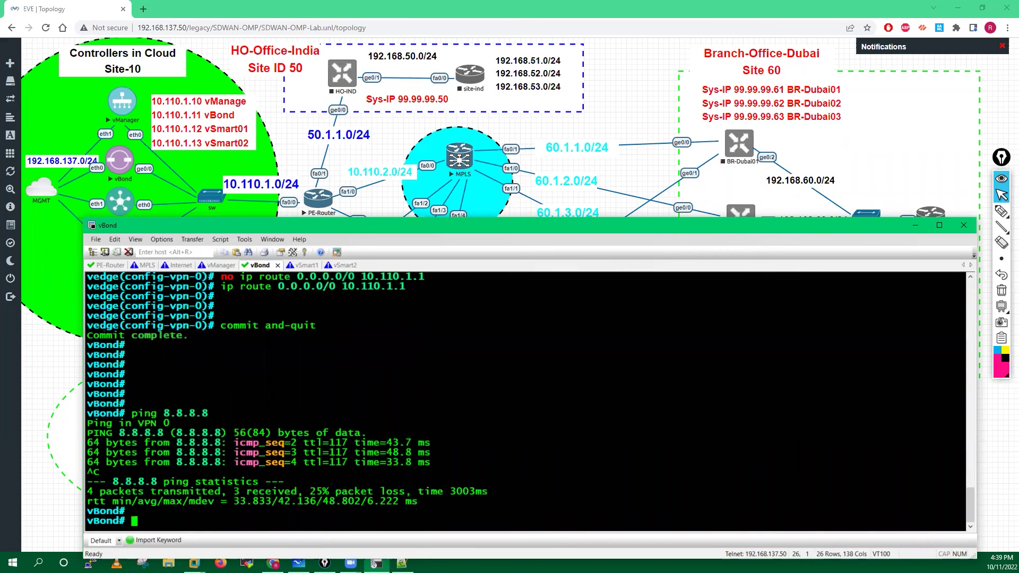
{"action": "key", "text": "Return"}
{"action": "key", "text": "Return"}
Ping cisco.com to confirm DNS resolution, then stop it with Ctrl+C.
{"action": "type", "text": "ping cisco.c"}
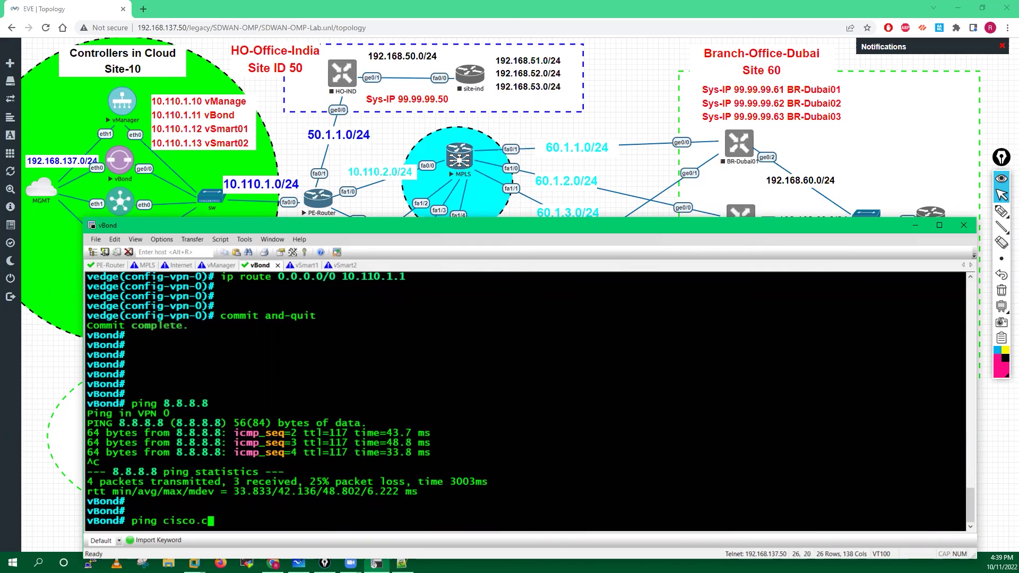
{"action": "type", "text": "om"}
{"action": "key", "text": "Return"}
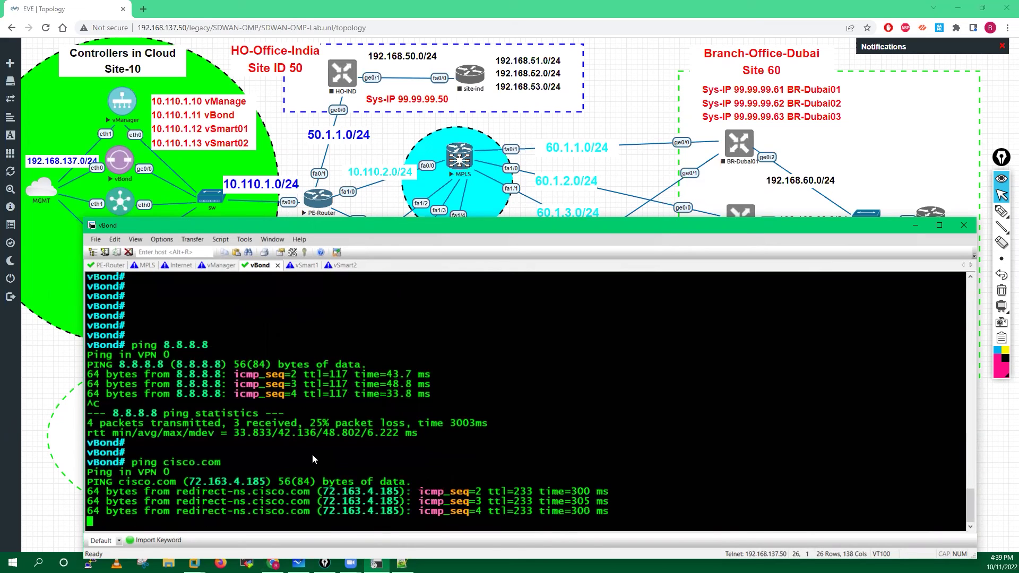
{"action": "key", "text": "ctrl+c"}
{"action": "key", "text": "Return"}
{"action": "key", "text": "Return"}
{"action": "key", "text": "Return"}
{"action": "key", "text": "Return"}
{"action": "key", "text": "Return"}
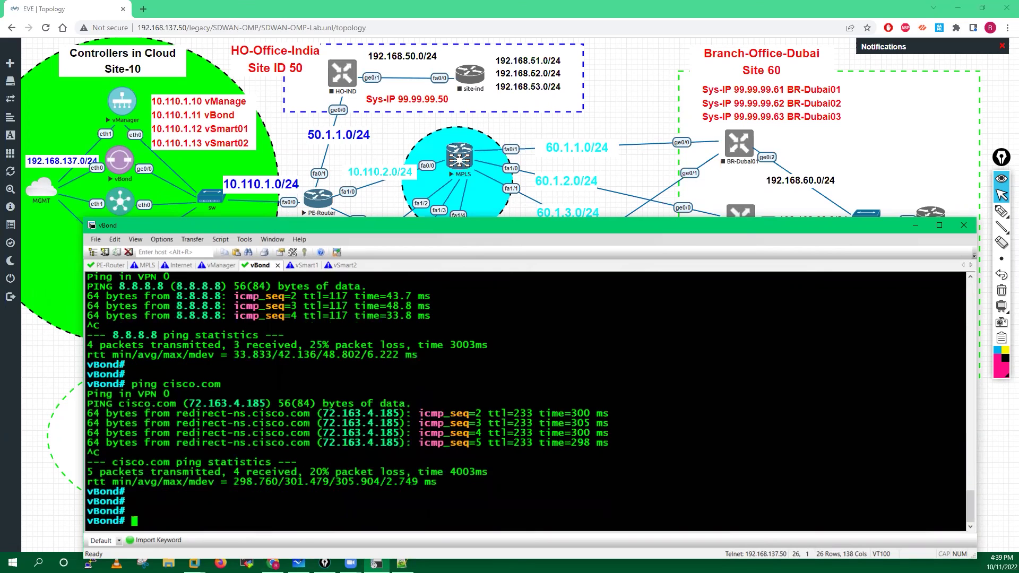
Run show interface description and check eth0's address 192.168.137.131/24.
{"action": "type", "text": "show i"}
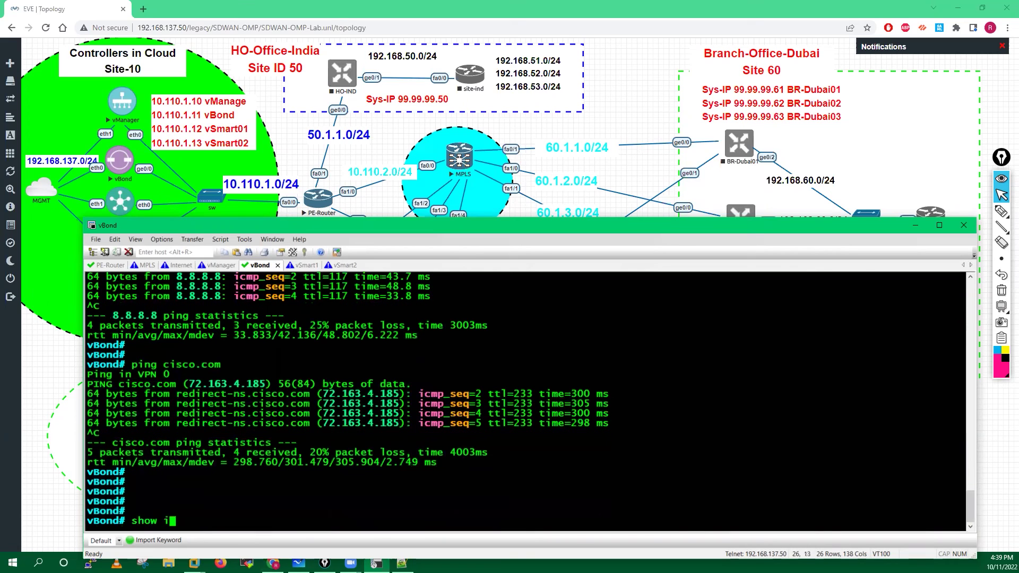
{"action": "key", "text": "Tab"}
{"action": "type", "text": "description"}
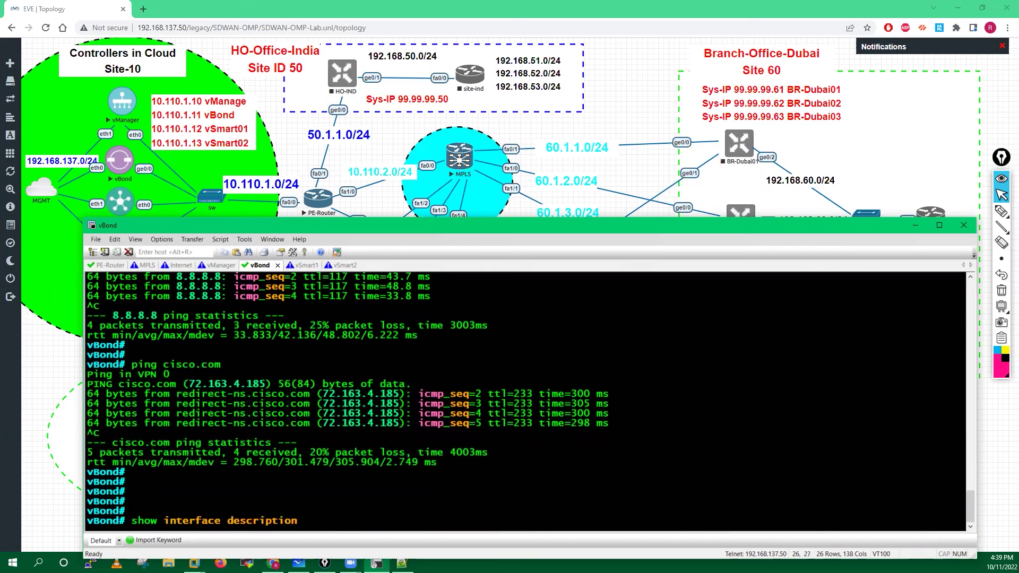
{"action": "key", "text": "Return"}
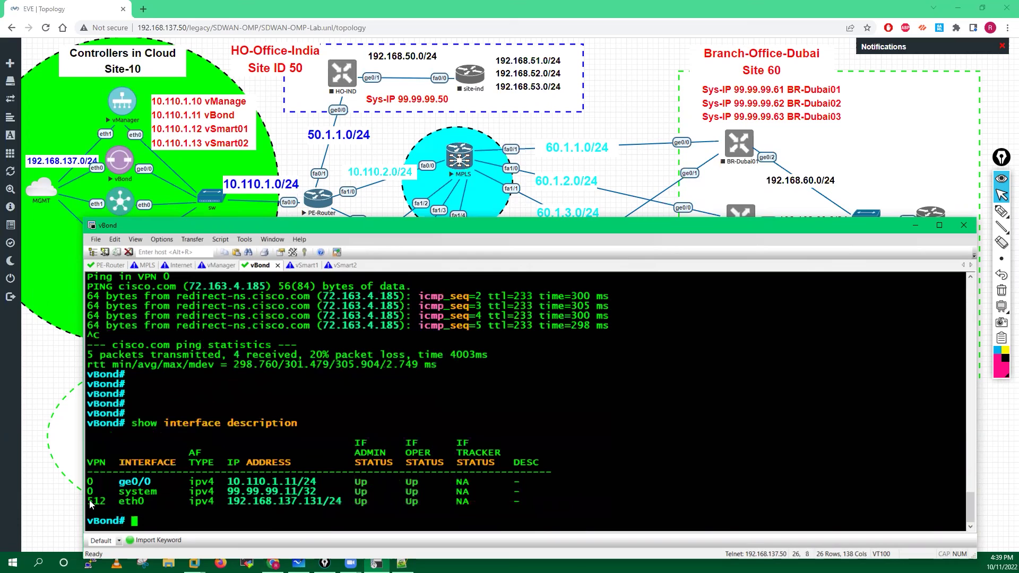
{"action": "left_click_drag", "start_coordinate": [89, 500], "coordinate": [198, 502]}
{"action": "left_click_drag", "start_coordinate": [350, 502], "coordinate": [519, 503]}
{"action": "left_click", "coordinate": [327, 505]}
{"action": "double_click", "coordinate": [317, 498]}
{"action": "left_click", "coordinate": [295, 486]}
{"action": "key", "text": "Return"}
{"action": "key", "text": "Return"}
{"action": "key", "text": "Return"}
{"action": "key", "text": "Return"}
{"action": "key", "text": "Return"}
{"action": "key", "text": "Return"}
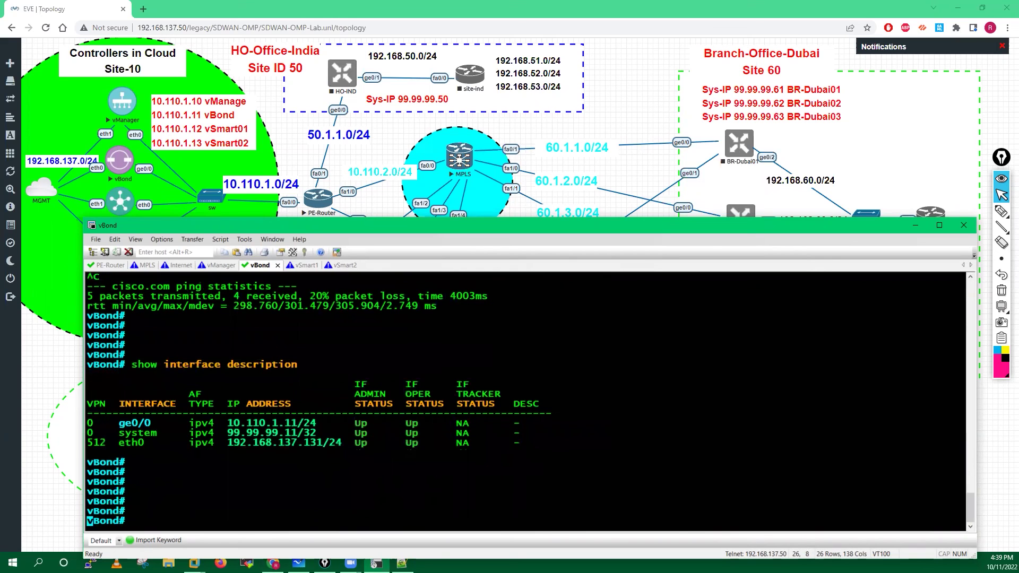
{"action": "key", "text": "Return"}
{"action": "key", "text": "Return"}
{"action": "key", "text": "Return"}
Display vBond's routing table with show ip routes to review the default routes.
{"action": "type", "text": "show "}
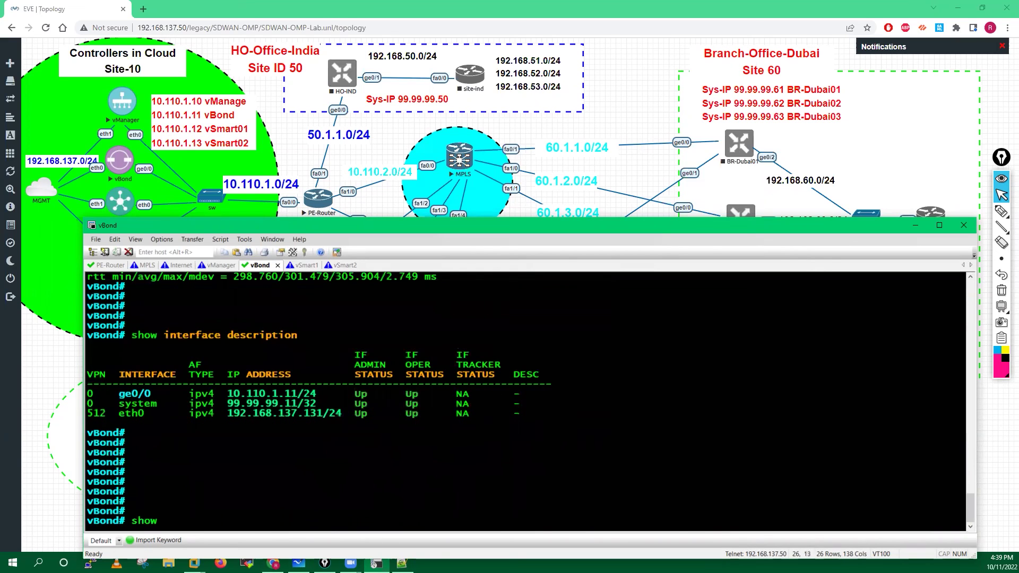
{"action": "type", "text": "ip routes"}
{"action": "key", "text": "Return"}
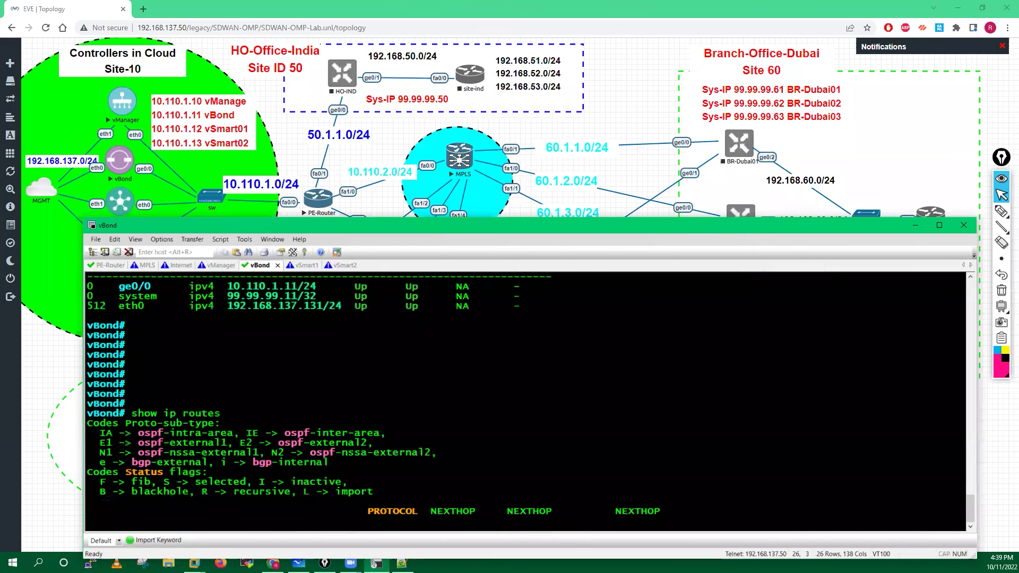
{"action": "key", "text": "Return"}
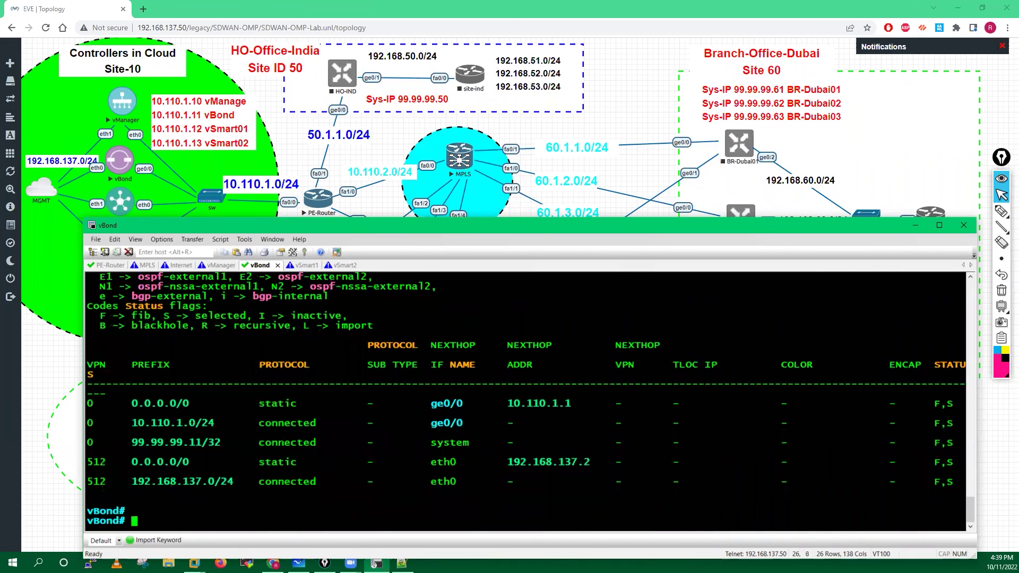
{"action": "key", "text": "Return"}
{"action": "key", "text": "Return"}
{"action": "key", "text": "Return"}
{"action": "key", "text": "Return"}
{"action": "key", "text": "Return"}
{"action": "key", "text": "Return"}
{"action": "key", "text": "Return"}
{"action": "key", "text": "Return"}
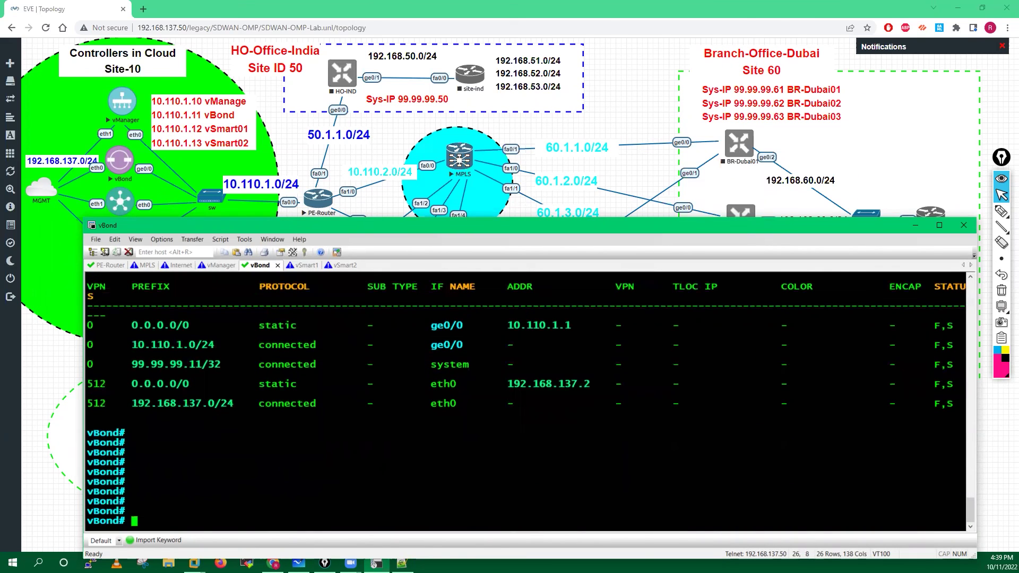